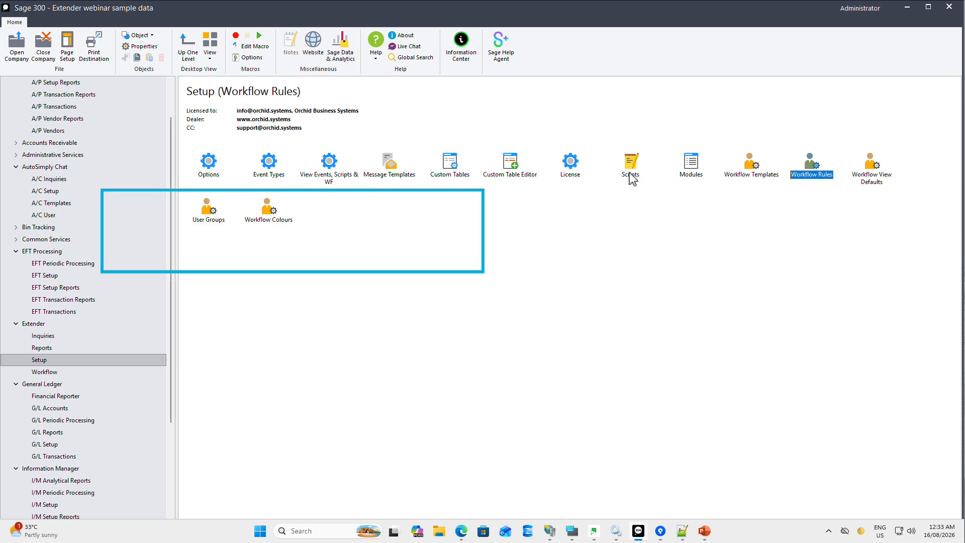
# Step: Open the Extender Workflow Rules setup and load the OEWORKFLOW.SALES ORDER APPROVAL workflow
pyautogui.doubleClick(818, 176)
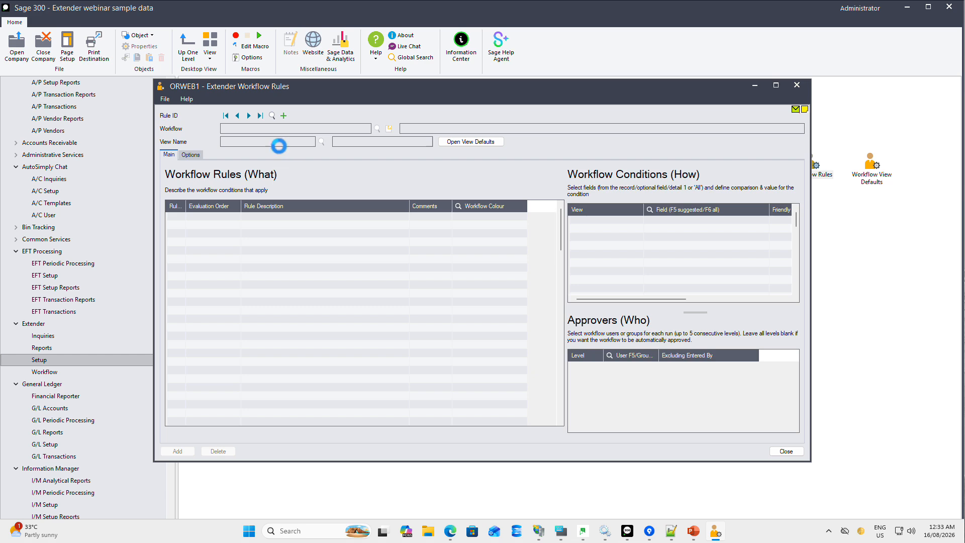
pyautogui.click(273, 116)
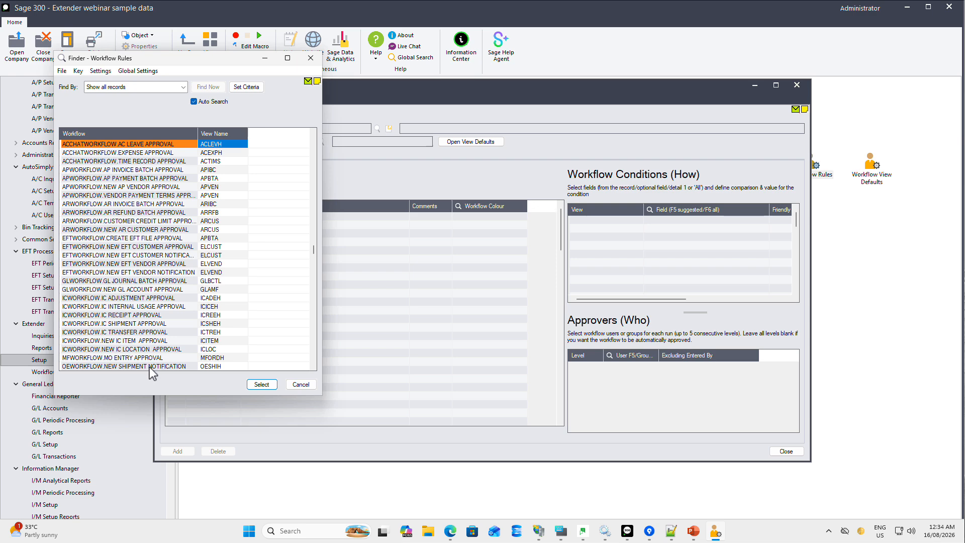
pyautogui.click(150, 368)
pyautogui.scroll(-2, 162, 360)
pyautogui.doubleClick(167, 358)
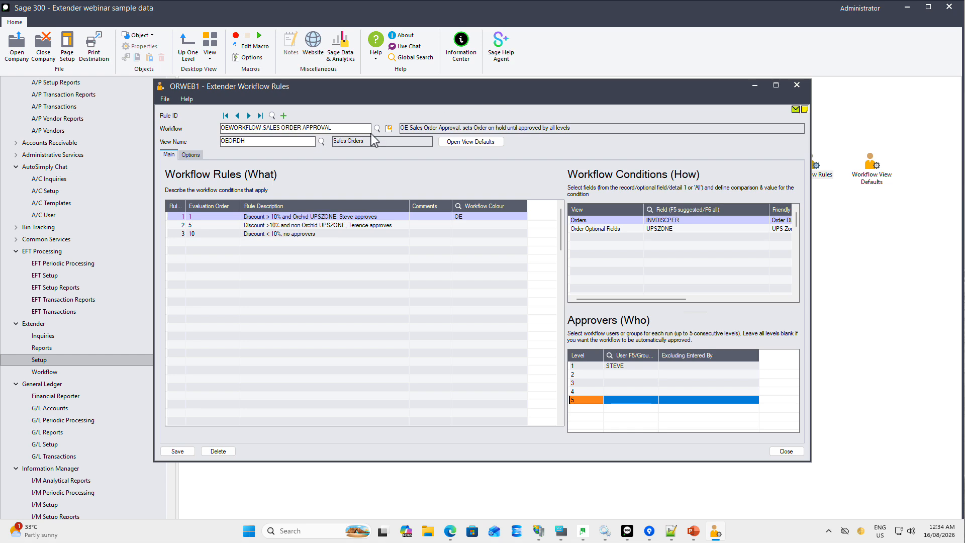
# Step: Examine the order discount and UPSZONE conditions and the approver of the first sales order approval rule
pyautogui.click(237, 173)
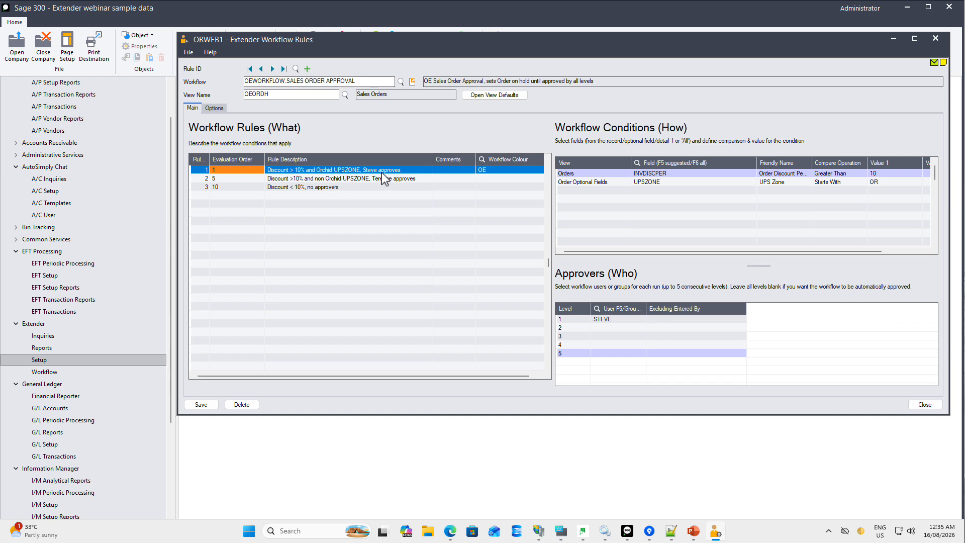
pyautogui.click(620, 177)
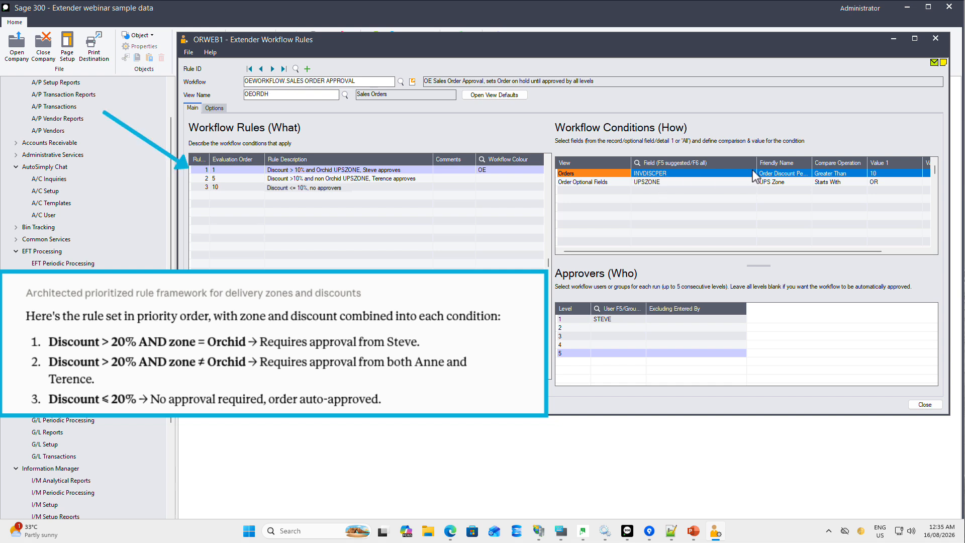
pyautogui.moveTo(757, 162); pyautogui.dragTo(735, 162)
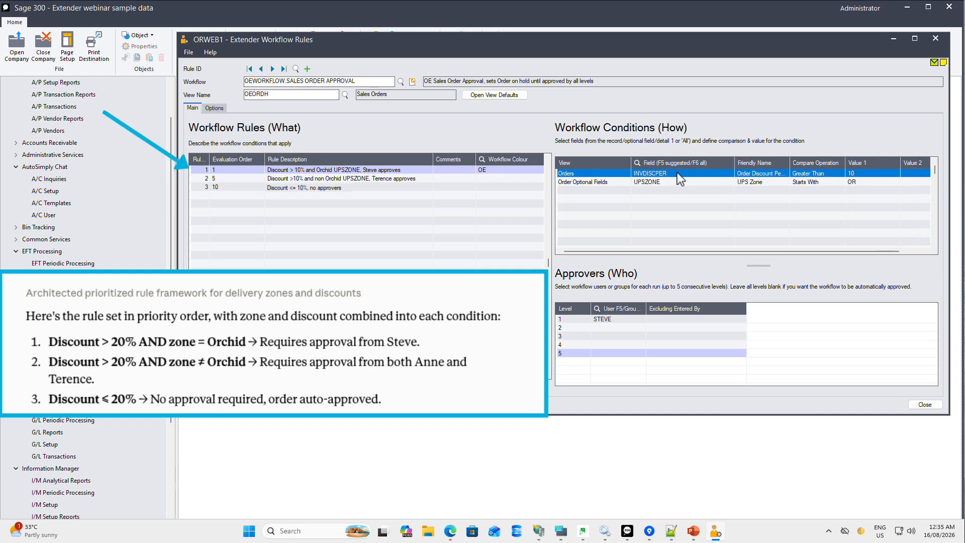
pyautogui.click(620, 183)
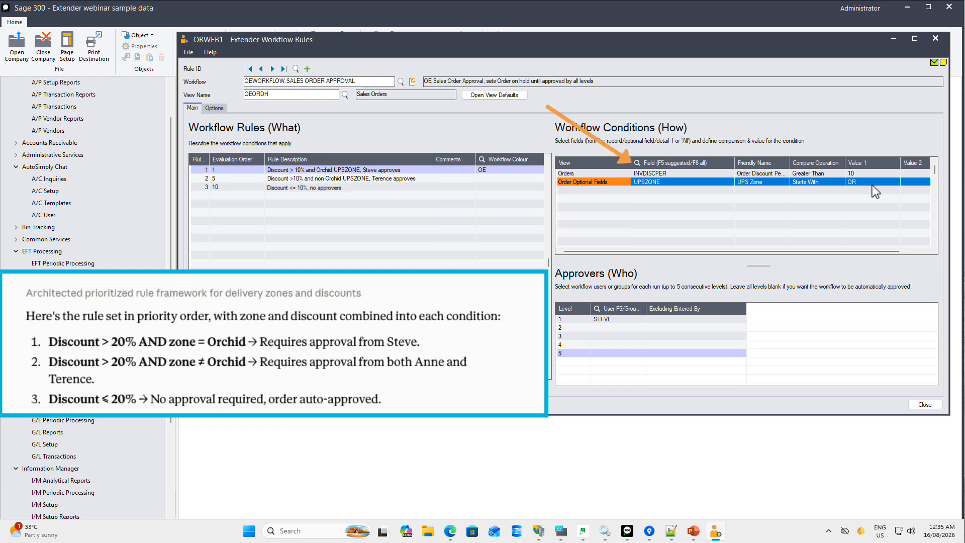
pyautogui.click(614, 320)
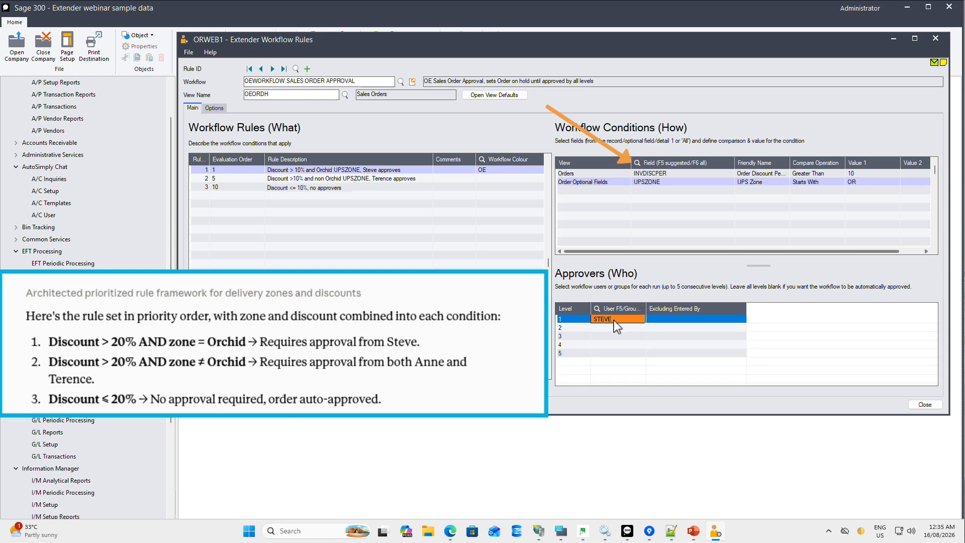
# Step: Review the conditions and approvers of the second and third rules and compare them with the first rule
pyautogui.click(370, 179)
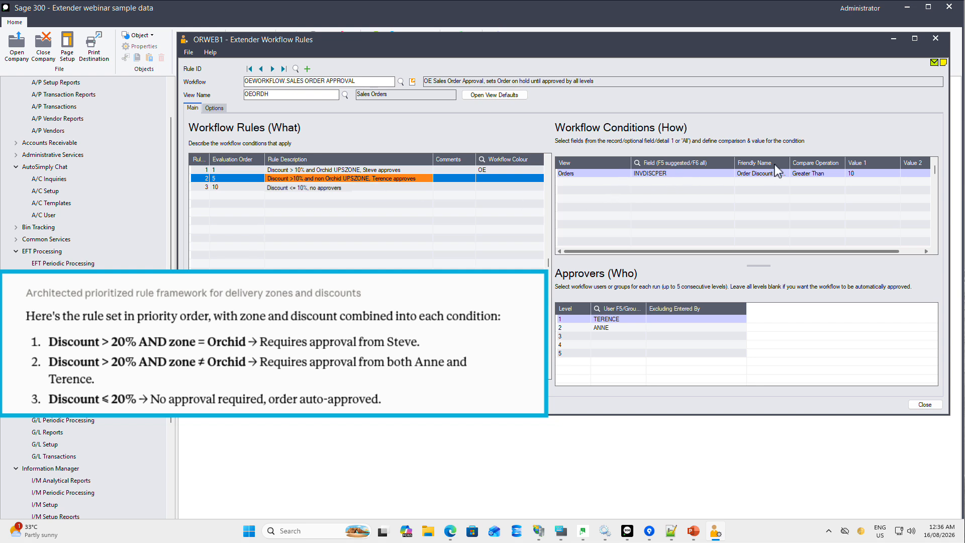
pyautogui.doubleClick(790, 163)
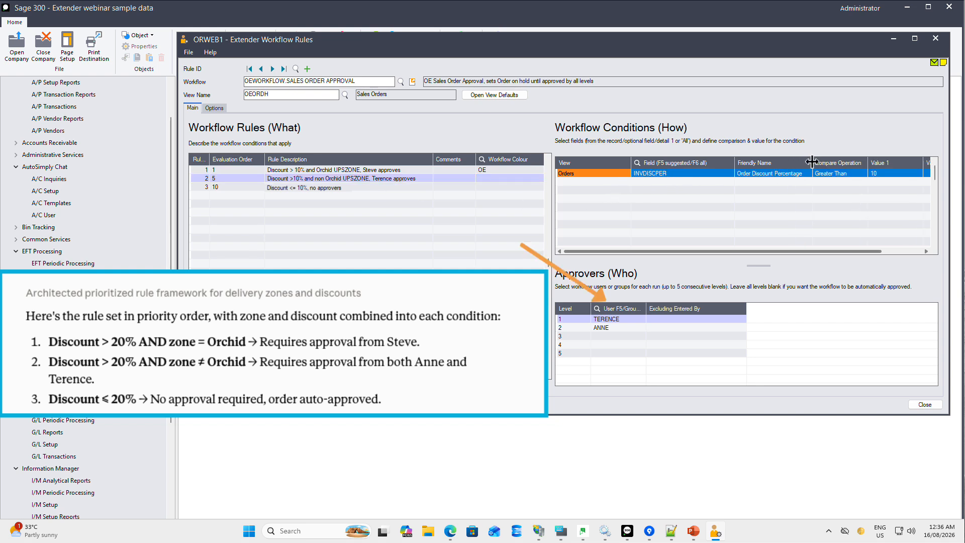
pyautogui.doubleClick(736, 163)
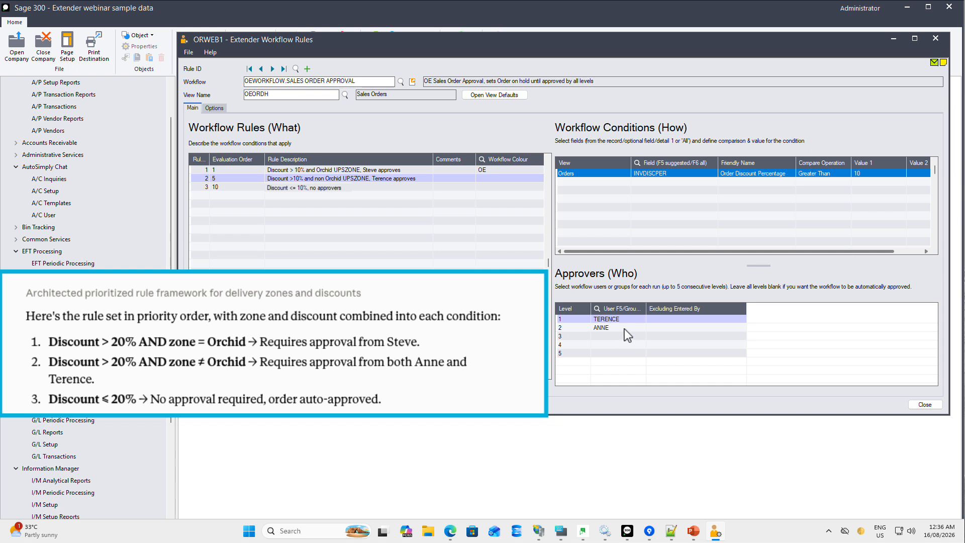
pyautogui.click(311, 188)
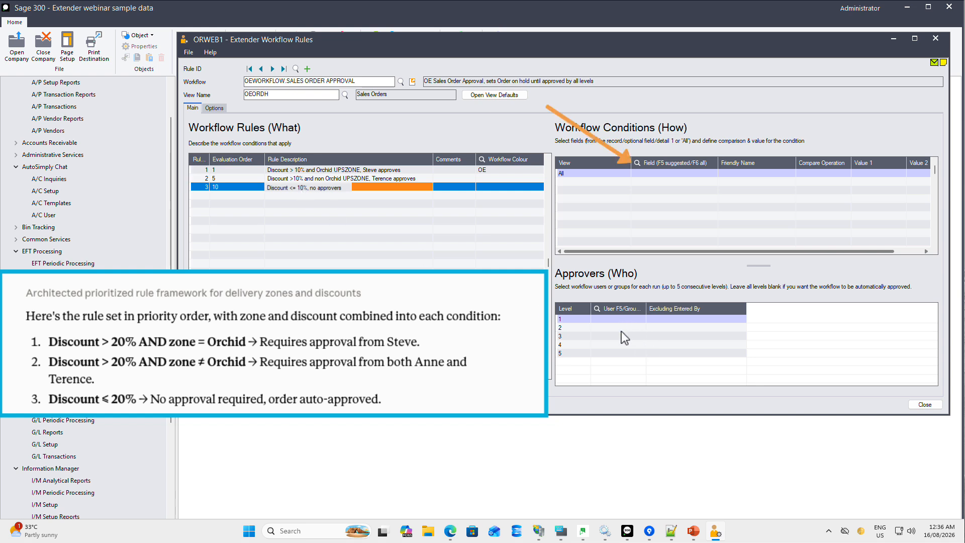
pyautogui.click(620, 174)
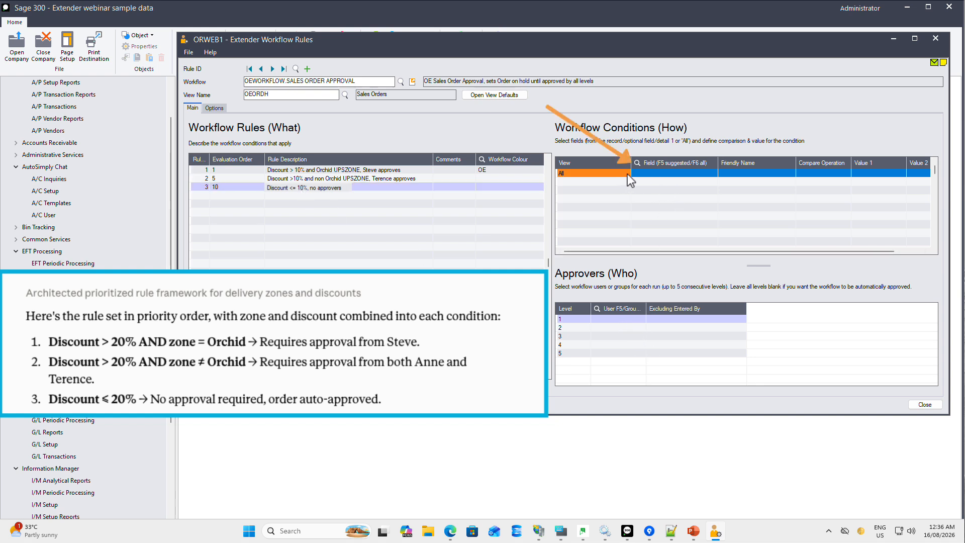
pyautogui.click(388, 172)
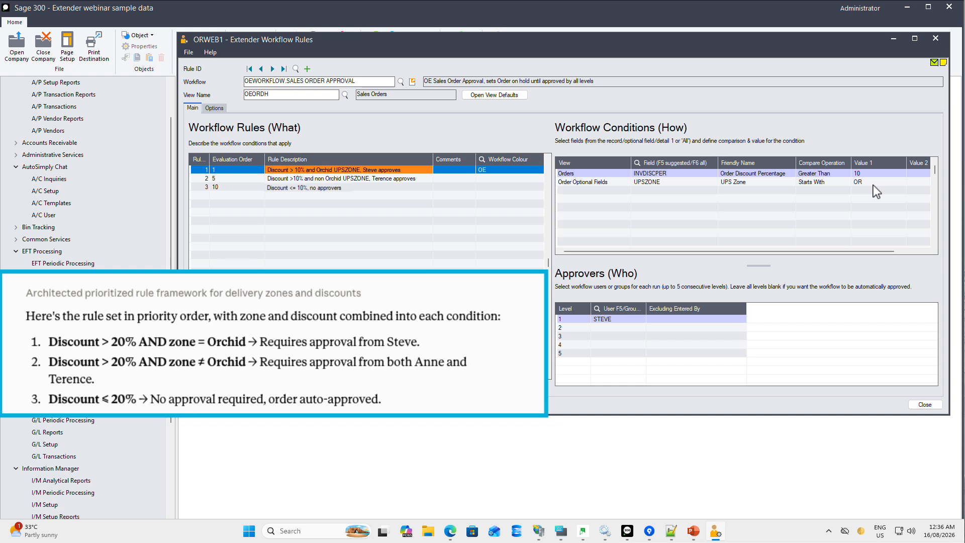
pyautogui.click(378, 179)
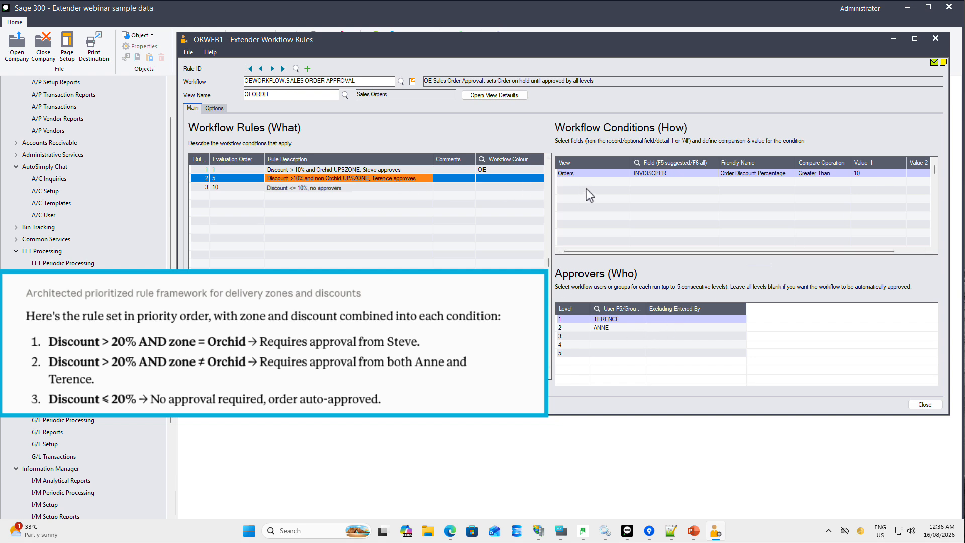
pyautogui.click(354, 188)
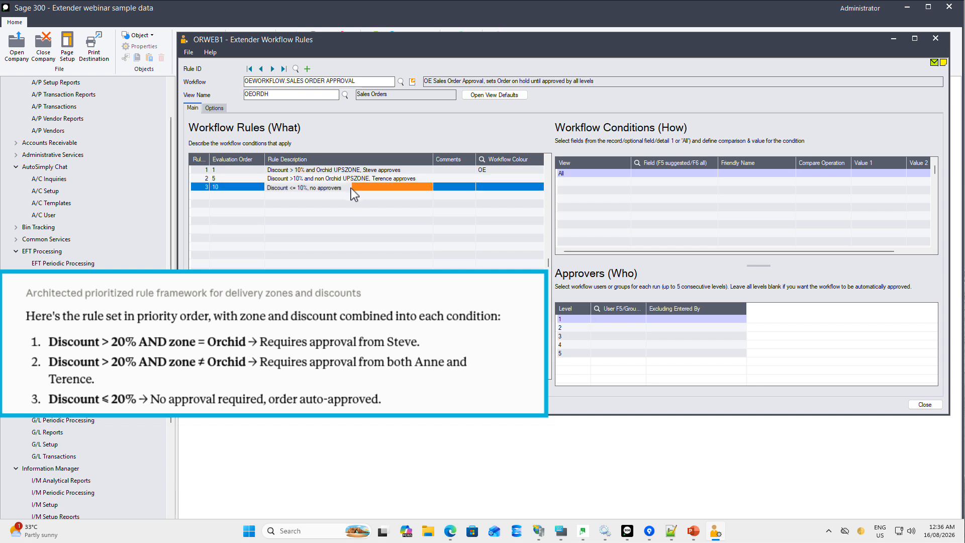
# Step: Add the requested user as level 3 approver on the rule for discounts over 10% outside the Orchid UPSZONE, and save the workflow rules
pyautogui.click(362, 179)
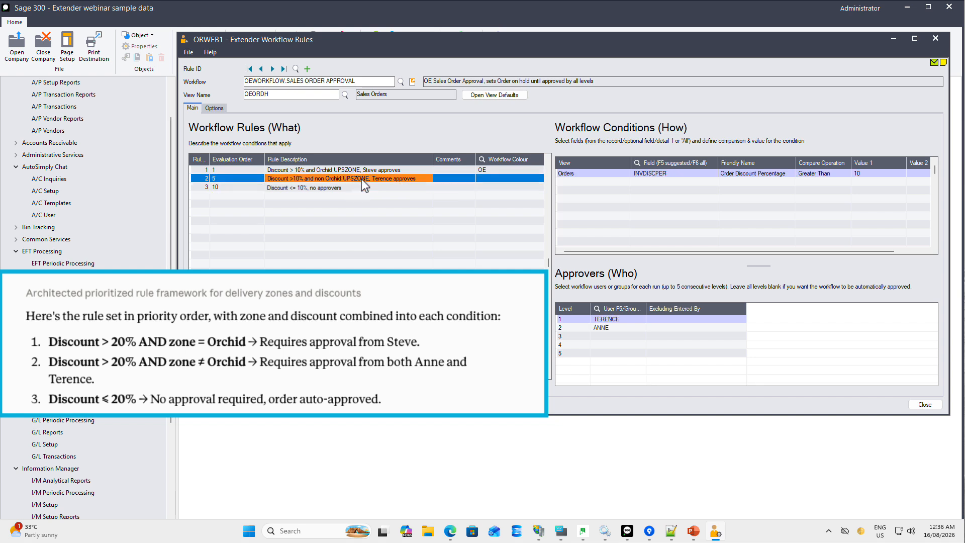
pyautogui.click(612, 339)
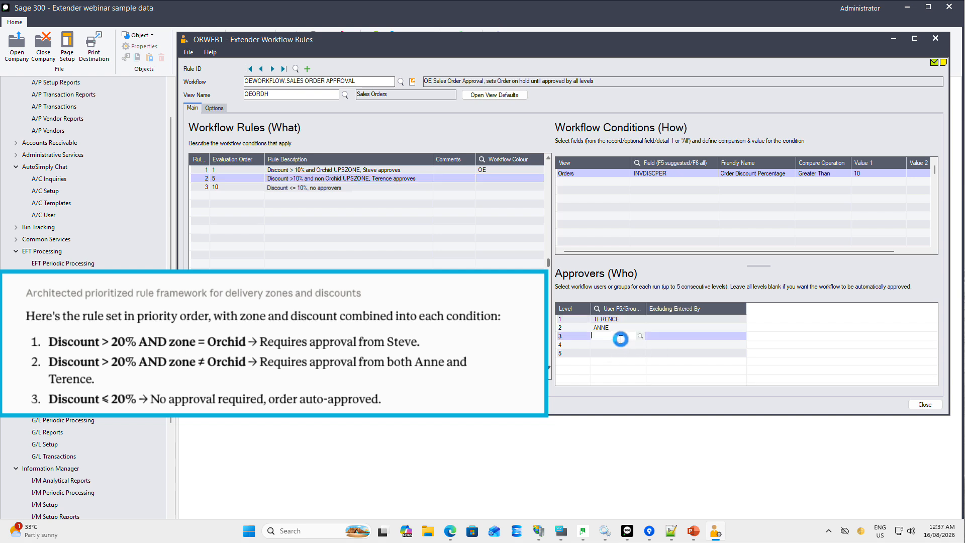
pyautogui.click(624, 338)
pyautogui.write('SUSAN')
pyautogui.press('Tab')
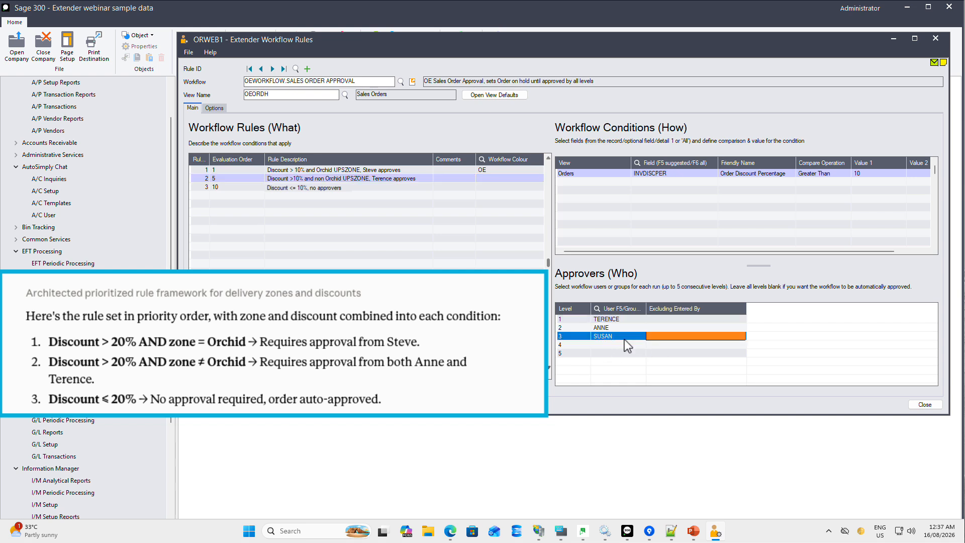
pyautogui.click(202, 406)
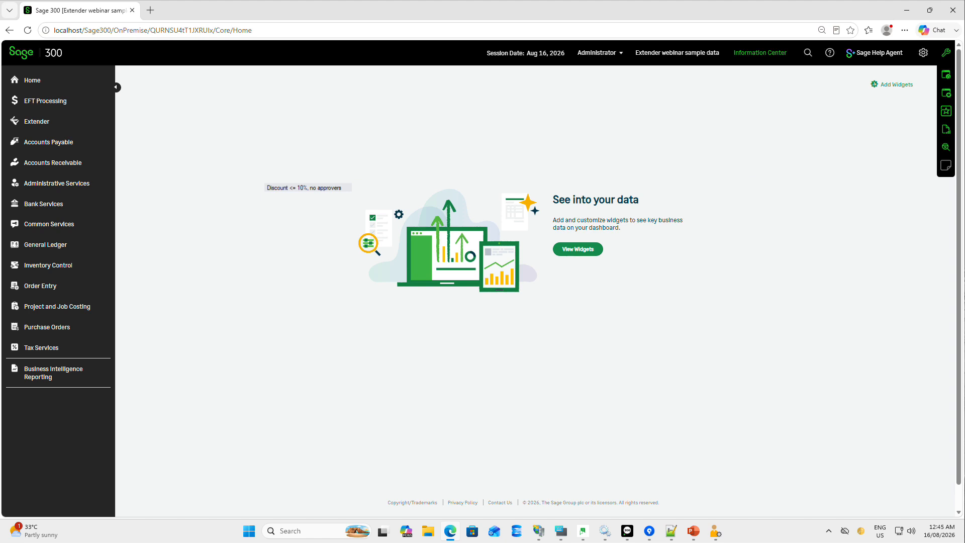
# Step: In the Sage 300 browser session, start a new O/E order for ACME Plumbing and widen the AR Credit Status description column
pyautogui.click(948, 97)
pyautogui.click(807, 117)
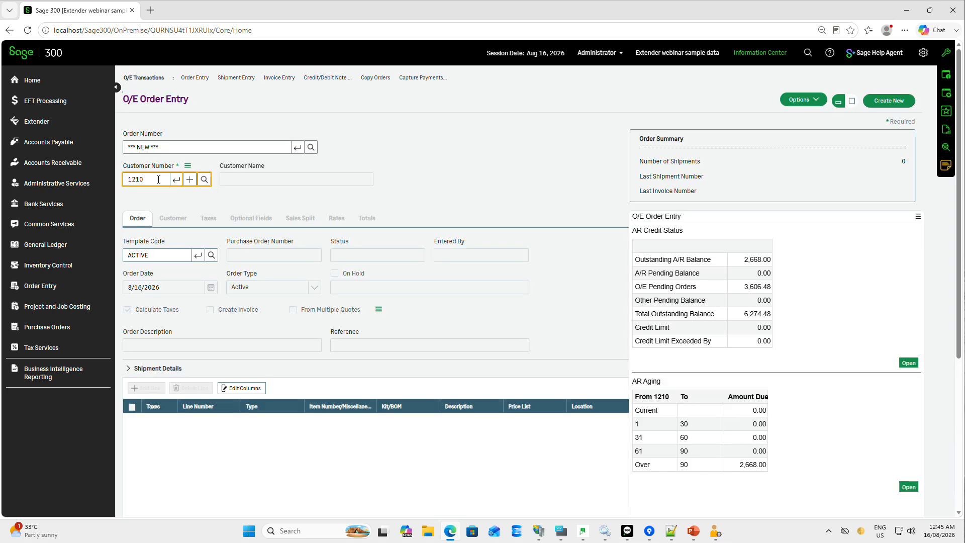
pyautogui.scroll(-3, 158, 180)
pyautogui.scroll(3, 213, 237)
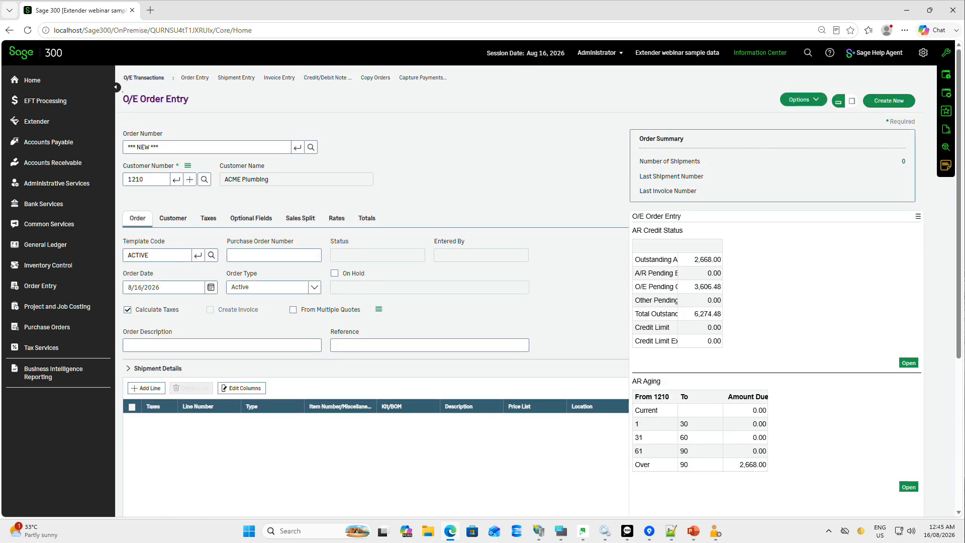
pyautogui.moveTo(678, 246); pyautogui.dragTo(732, 246)
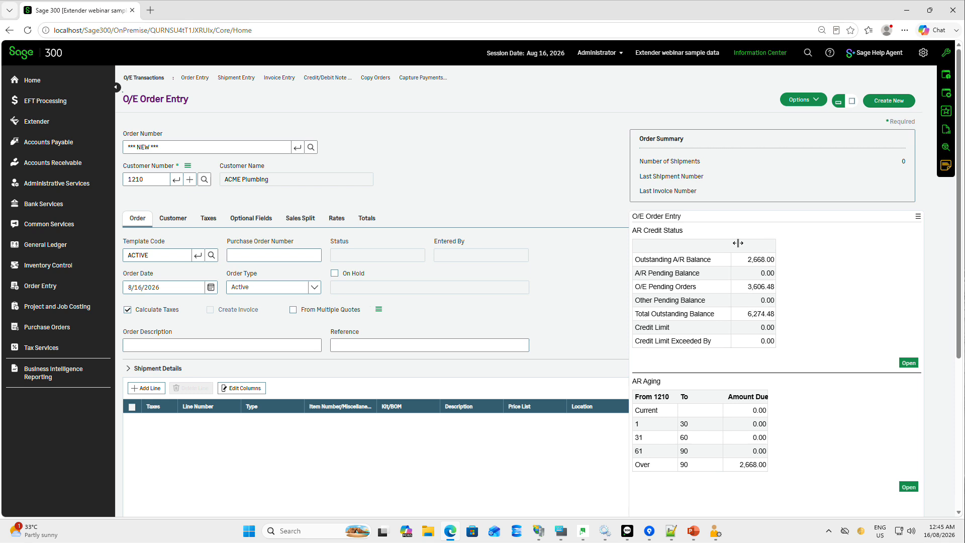
pyautogui.moveTo(738, 217)
pyautogui.mouseDown()
pyautogui.moveTo(727, 218)
pyautogui.moveTo(738, 216)
pyautogui.mouseUp()
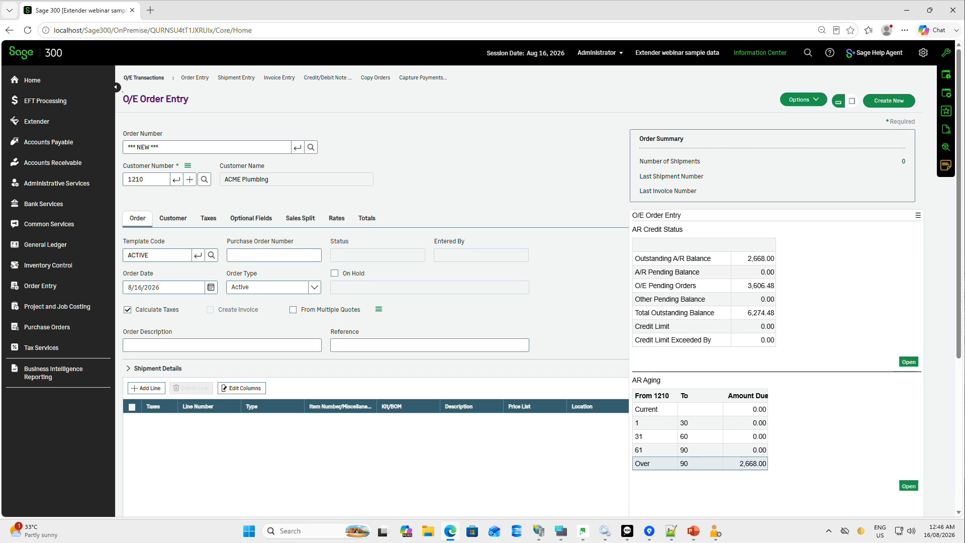
# Step: Drill into the customer's over-90-days AR aging amount and open the invoice dated 28/05/2020
pyautogui.click(709, 463)
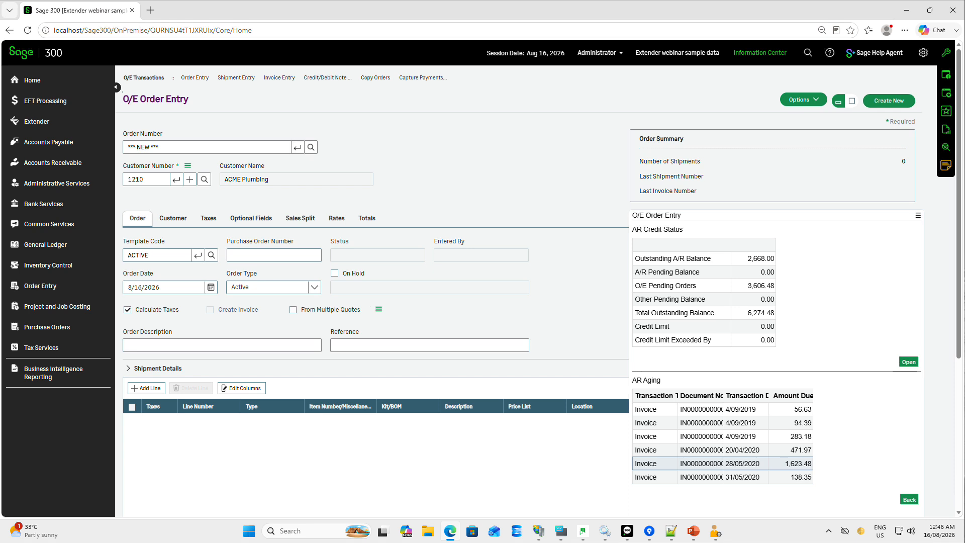
pyautogui.moveTo(724, 395); pyautogui.dragTo(752, 394)
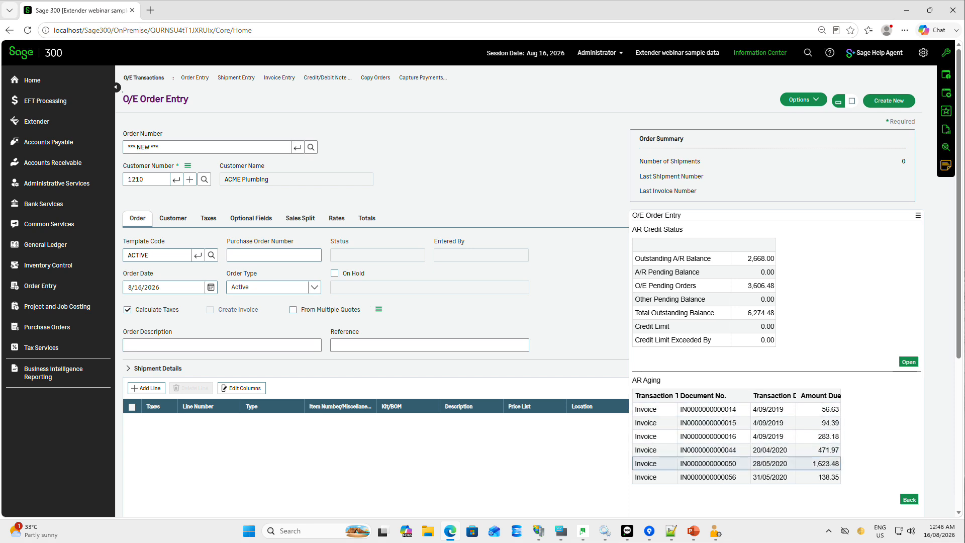
pyautogui.click(709, 463)
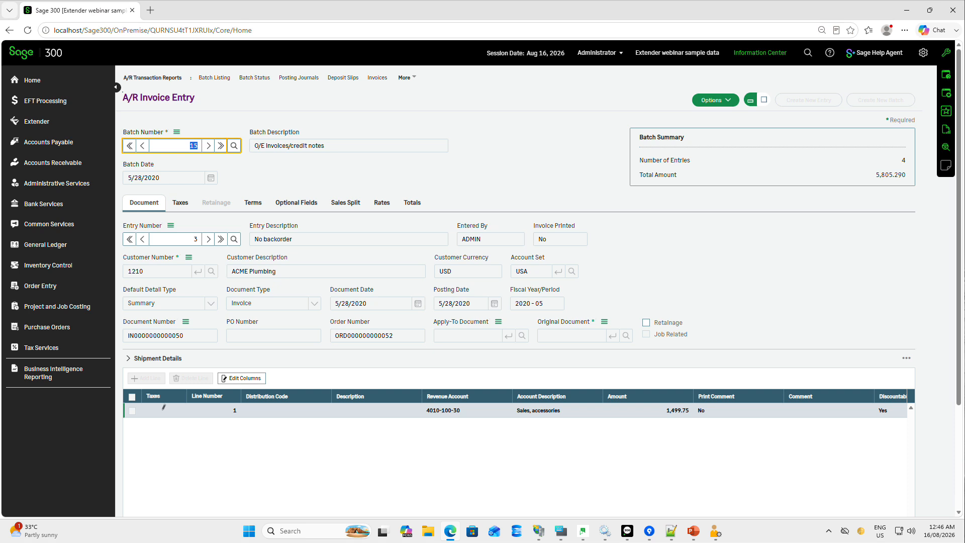
# Step: Return to the open O/E order for ACME Plumbing and widen the AR Credit Status description column again
pyautogui.click(947, 75)
pyautogui.click(850, 88)
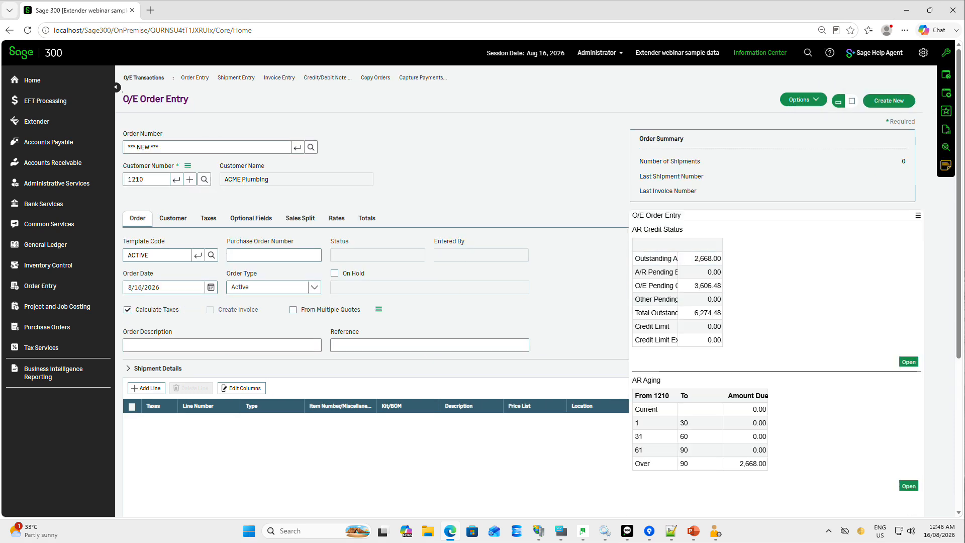
pyautogui.moveTo(678, 243); pyautogui.dragTo(723, 242)
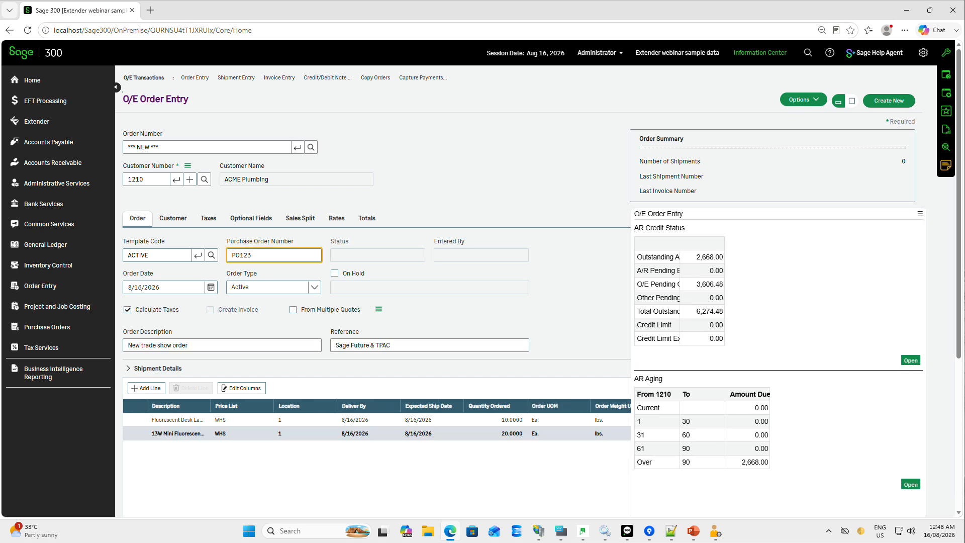
# Step: Check the order's UPSZONE optional field value and set the order discount to 15%
pyautogui.click(251, 218)
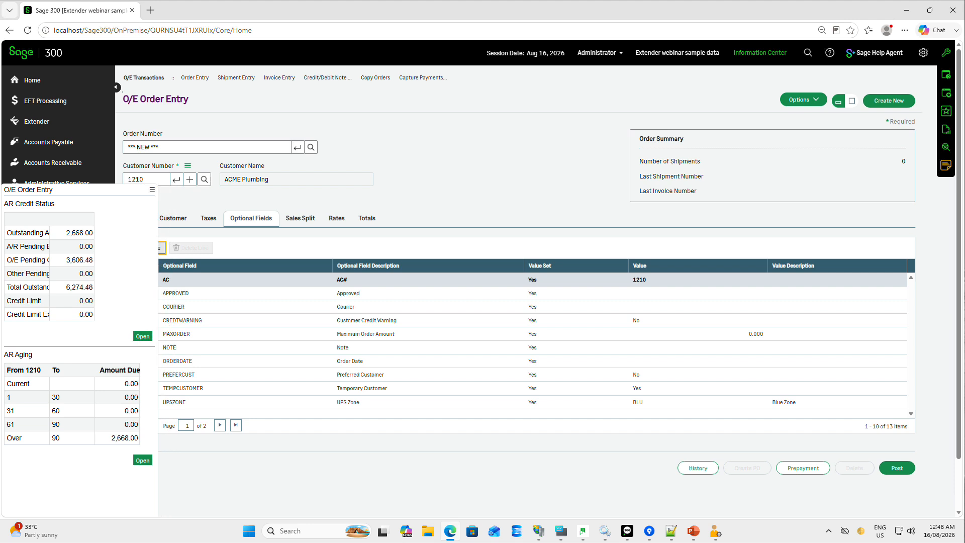
pyautogui.click(692, 402)
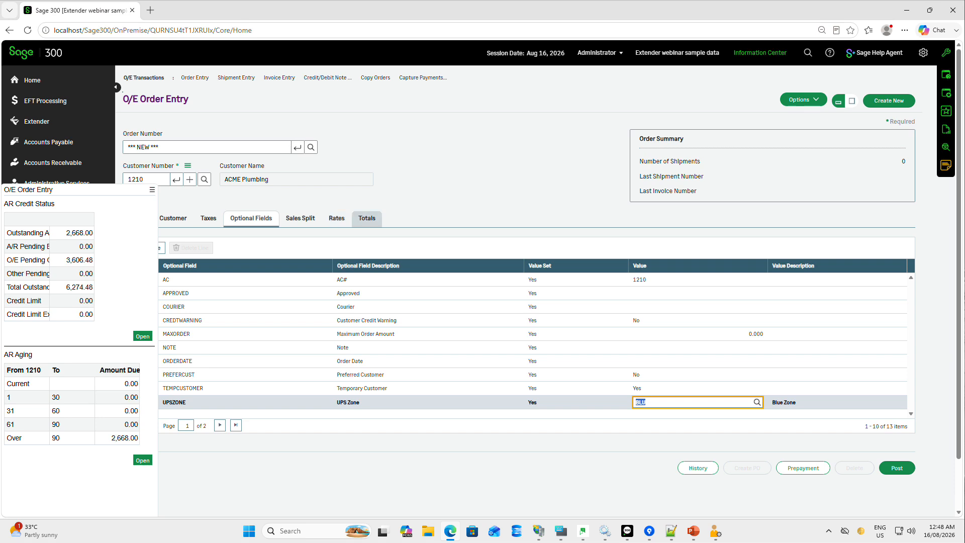
pyautogui.click(367, 218)
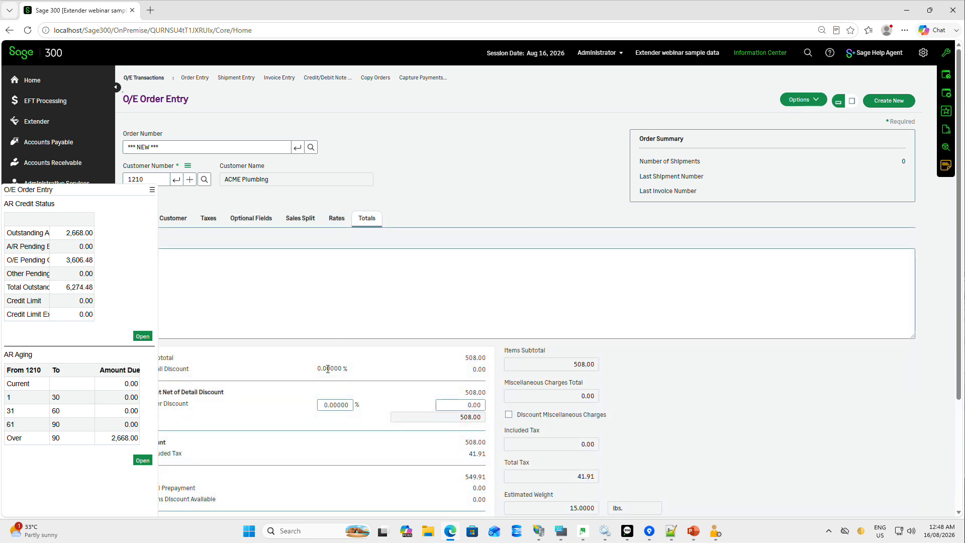
pyautogui.click(323, 406)
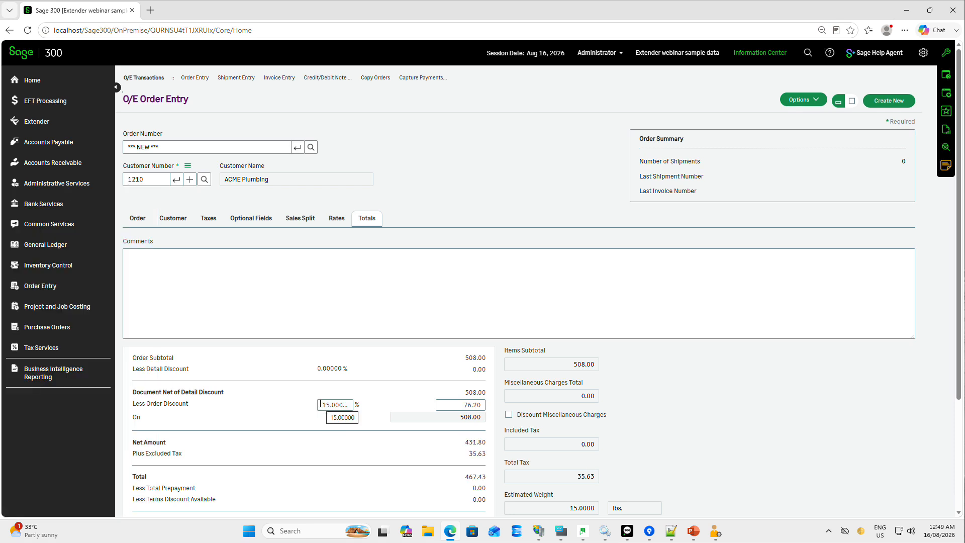
# Step: Enter the order comment "Discount as ordered at the trade show"
pyautogui.click(210, 279)
pyautogui.write('D')
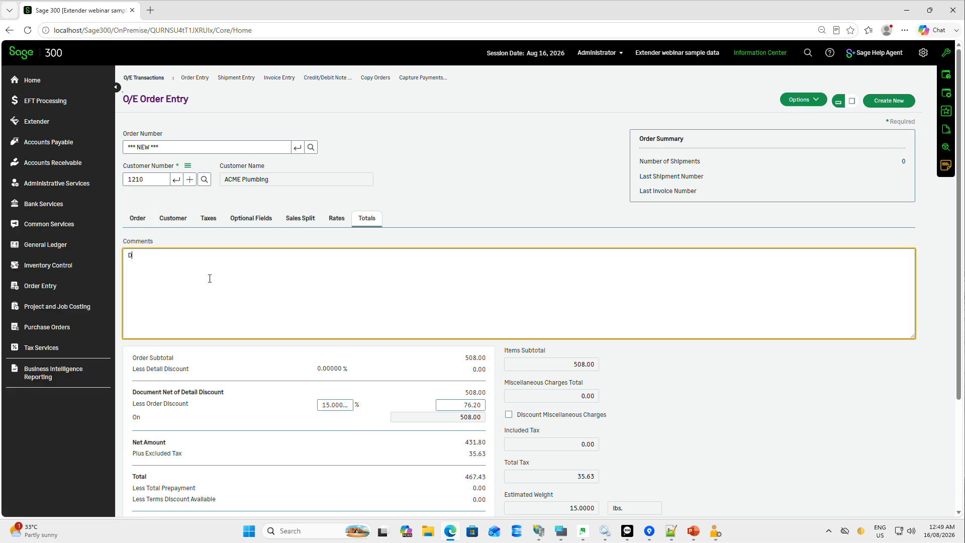
pyautogui.write('iscount as ordered at the trade show')
pyautogui.scroll(-3, 518, 291)
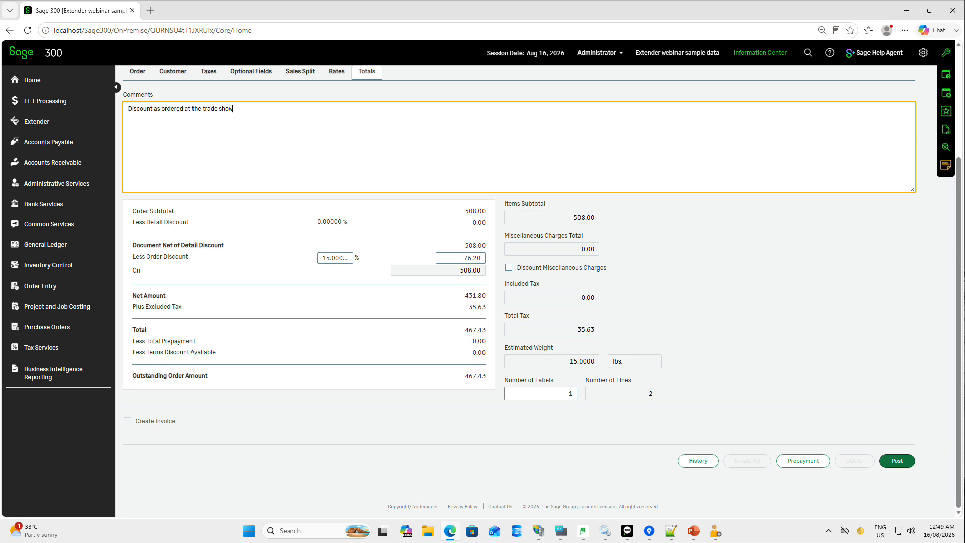
# Step: Post the ACME Plumbing order and decline printing the order confirmation
pyautogui.click(897, 460)
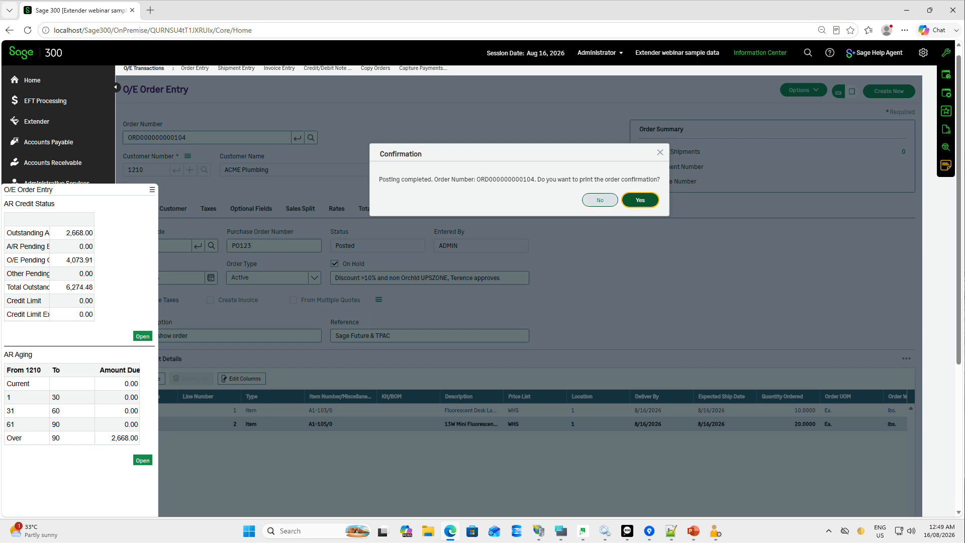
pyautogui.click(600, 200)
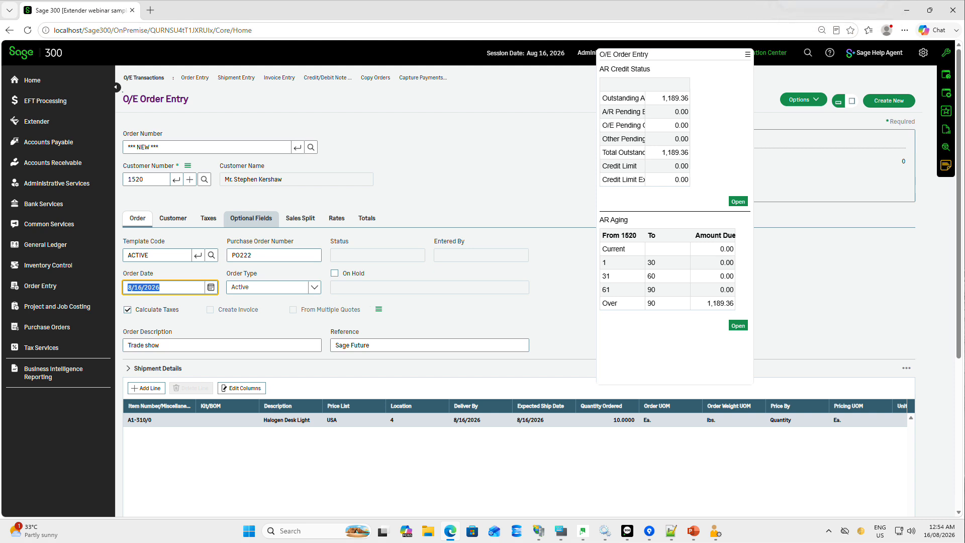
# Step: Set the UPSZONE optional field to ORC on the new order for customer purchase order PO222
pyautogui.click(251, 217)
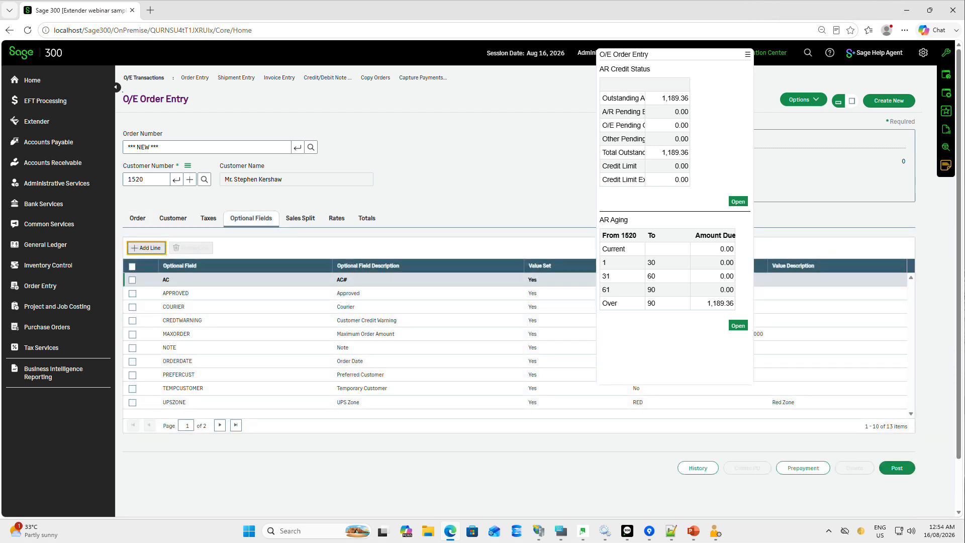
pyautogui.click(647, 403)
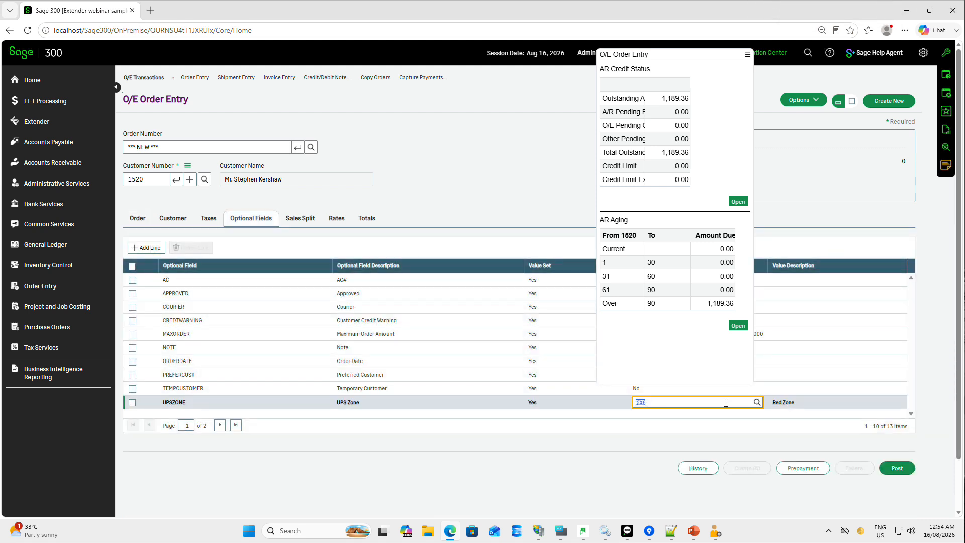
pyautogui.write('ORC')
pyautogui.press('Tab')
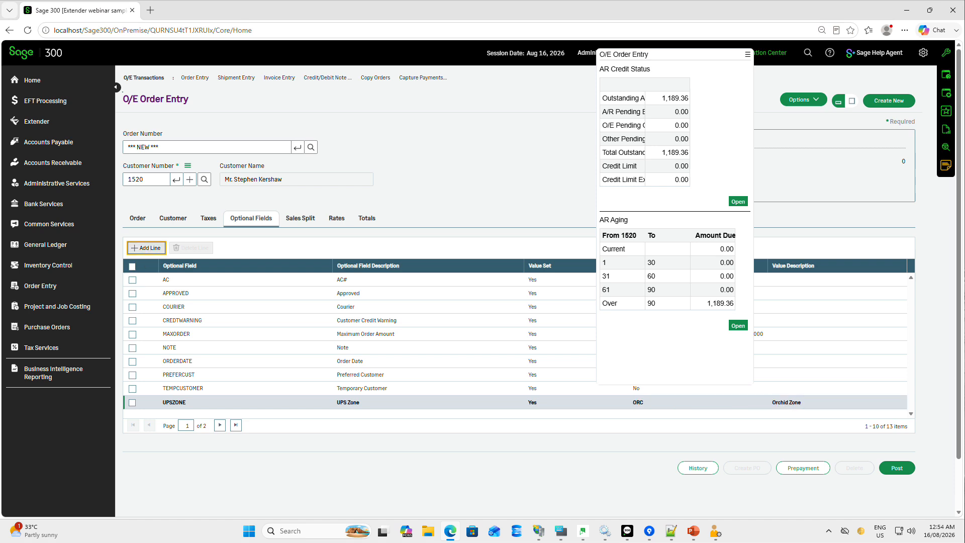
# Step: Set the order discount to 17% and enter the comment "Ordered at trade show special price"
pyautogui.click(367, 218)
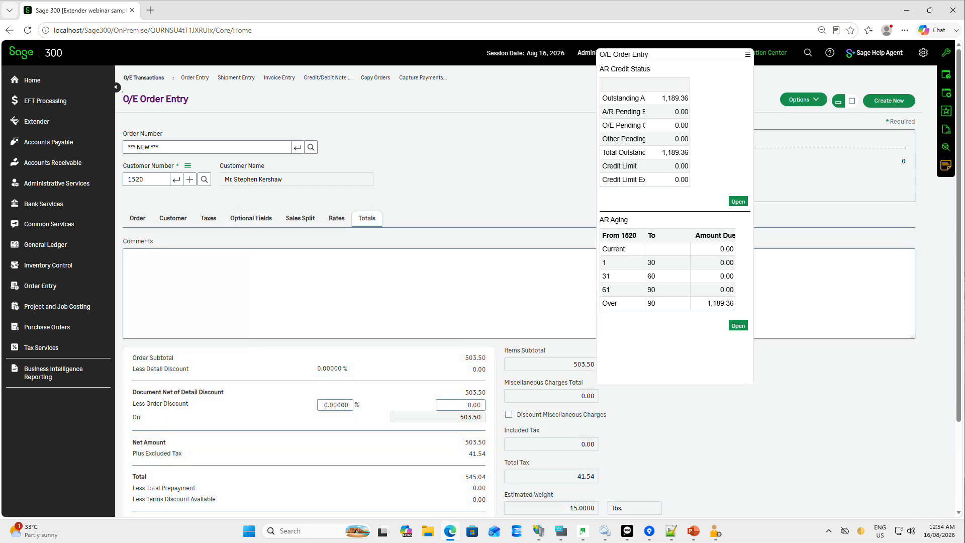
pyautogui.click(319, 408)
pyautogui.write('17')
pyautogui.press('Tab')
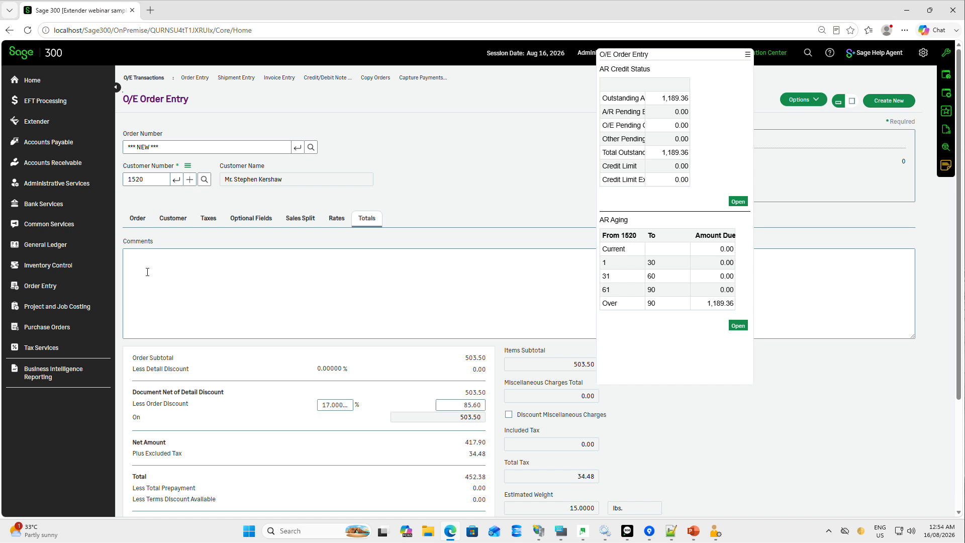
pyautogui.click(147, 272)
pyautogui.write('Ordered a')
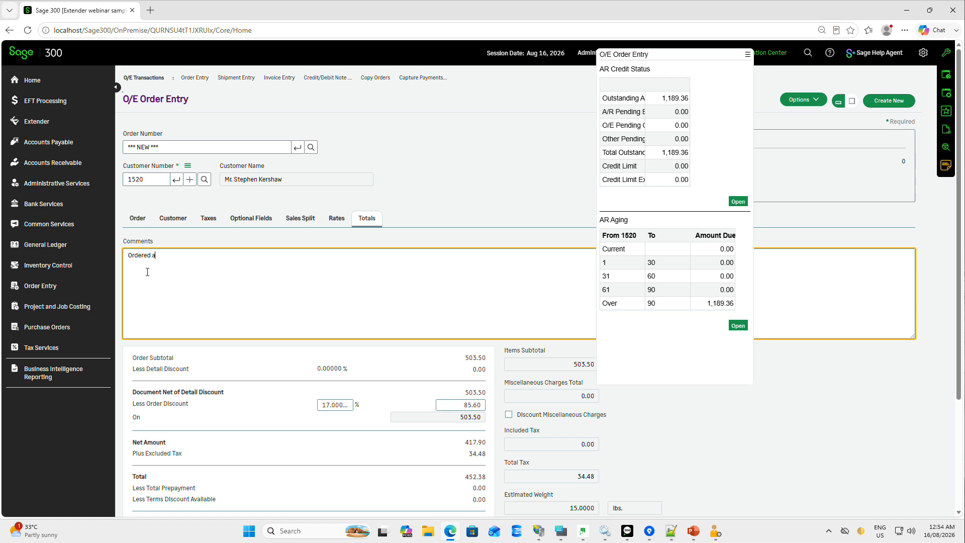
pyautogui.write('t trade show special price')
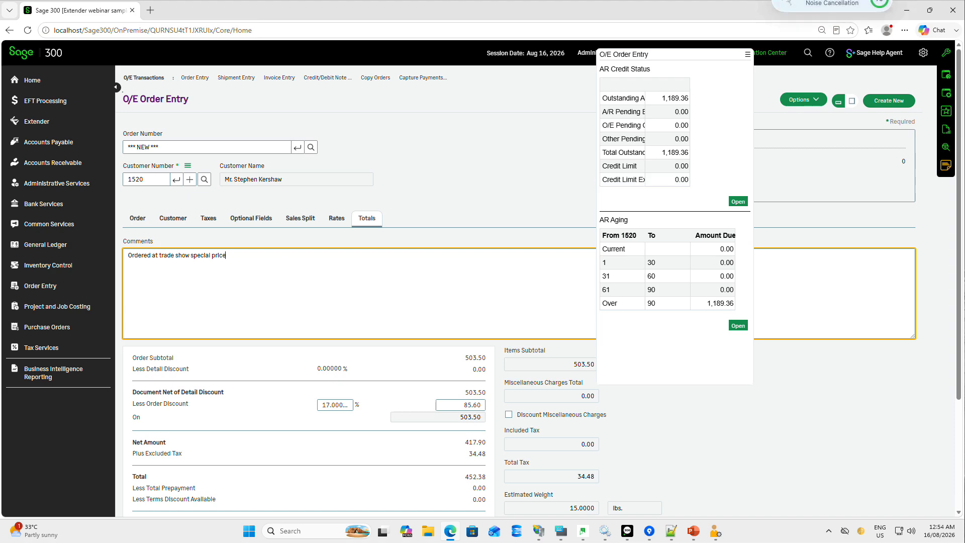
# Step: Post the trade show order and skip printing its order confirmation
pyautogui.scroll(-3, 270, 282)
pyautogui.click(897, 461)
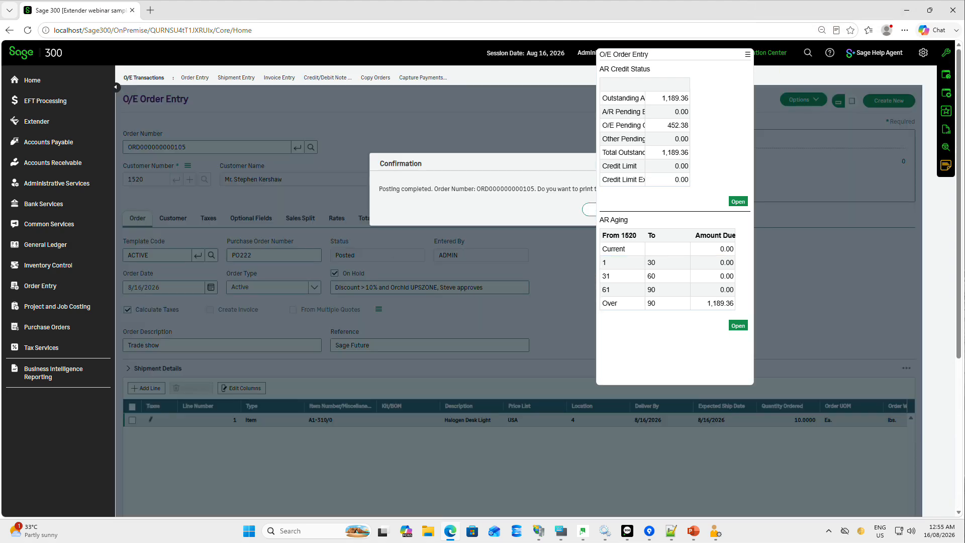
pyautogui.click(600, 210)
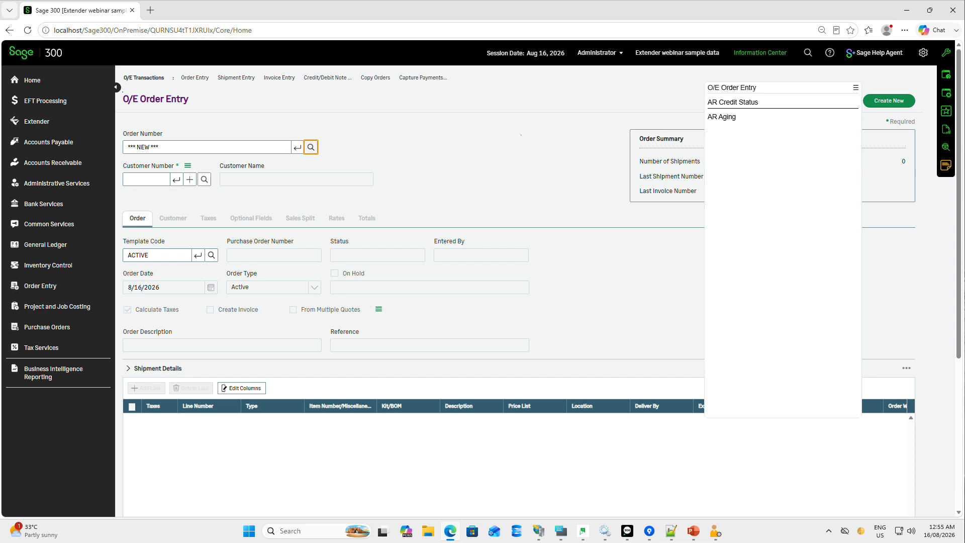
# Step: Look up an existing order through the order number finder
pyautogui.click(311, 147)
pyautogui.click(391, 295)
pyautogui.doubleClick(395, 264)
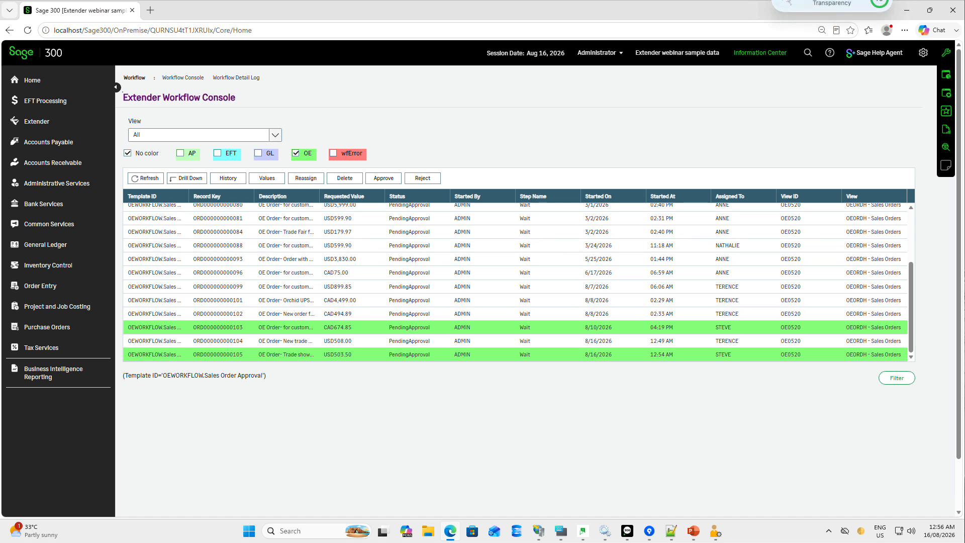
# Step: Check the console's assignment view options and examine the workflow values of the USD508.00 sales order, including its approver levels and CS-REASON
pyautogui.click(275, 135)
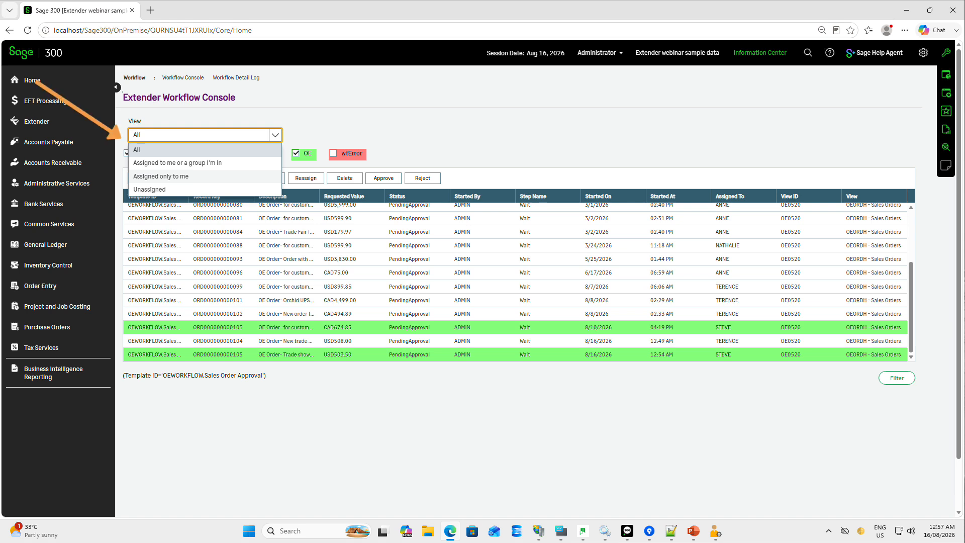
pyautogui.click(275, 135)
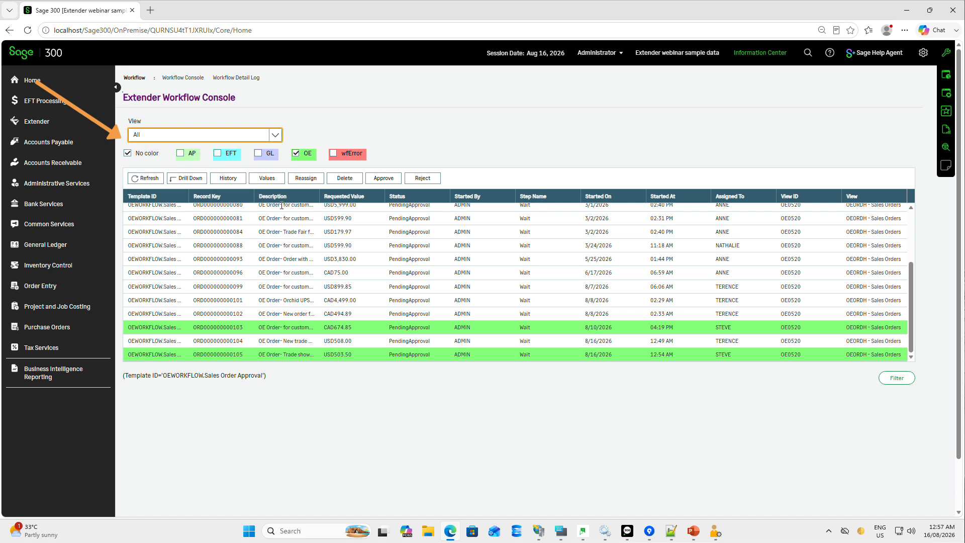
pyautogui.click(678, 341)
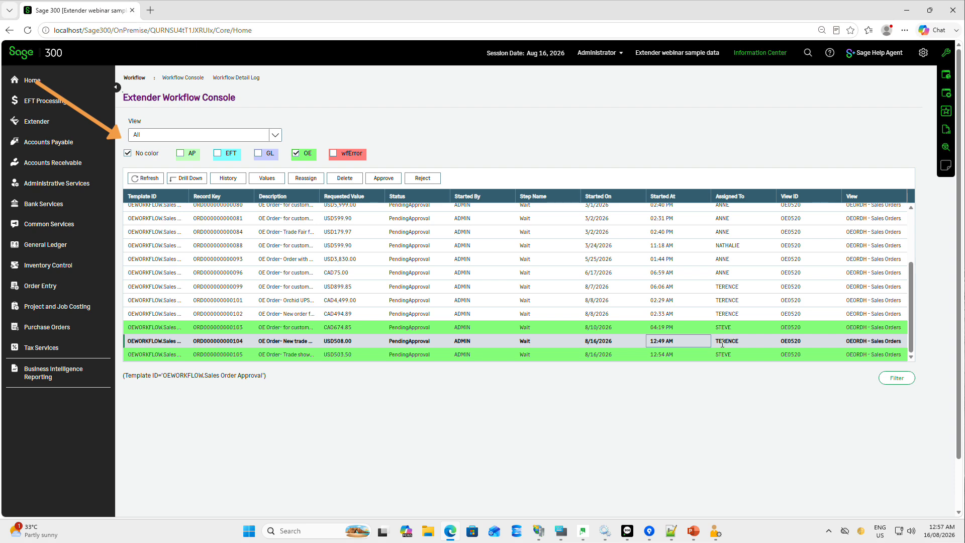
pyautogui.click(267, 178)
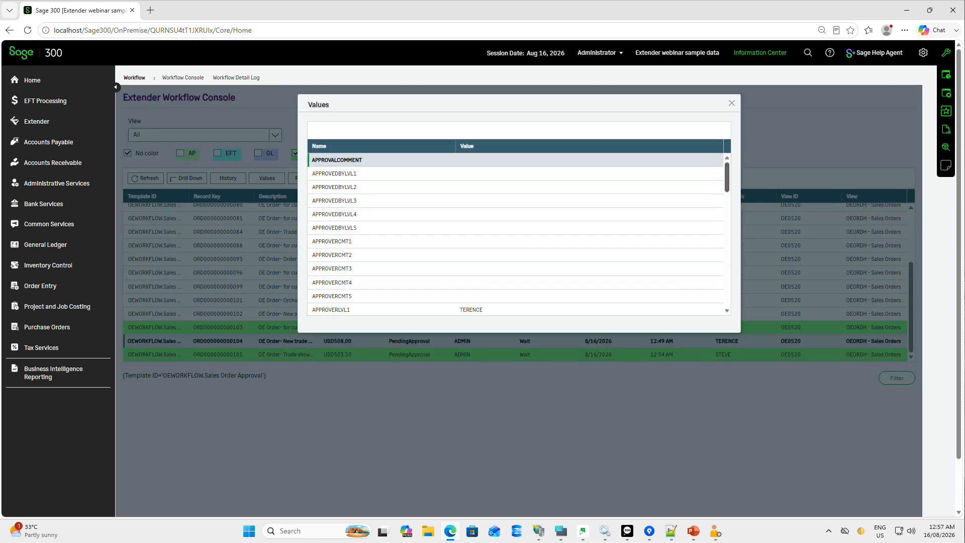
pyautogui.scroll(-3, 360, 187)
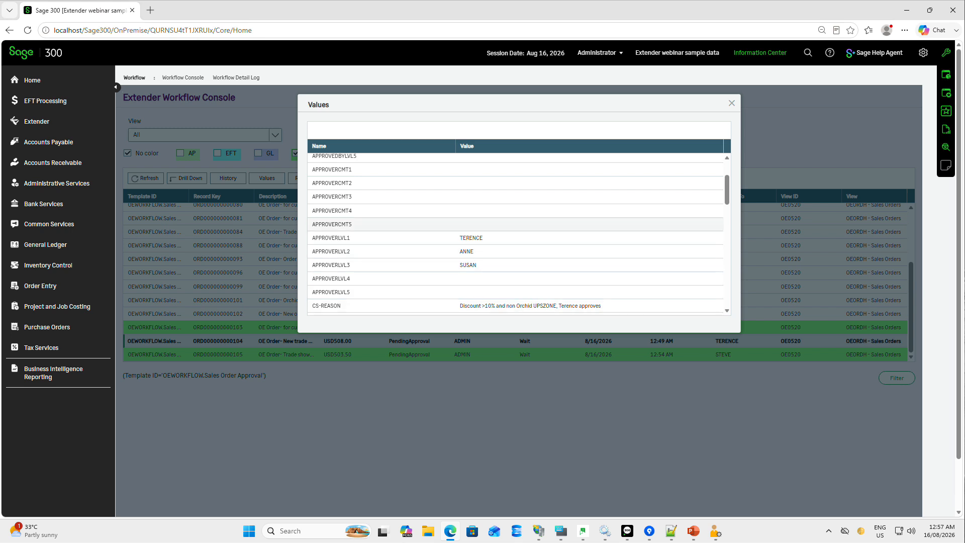
pyautogui.scroll(-5, 515, 234)
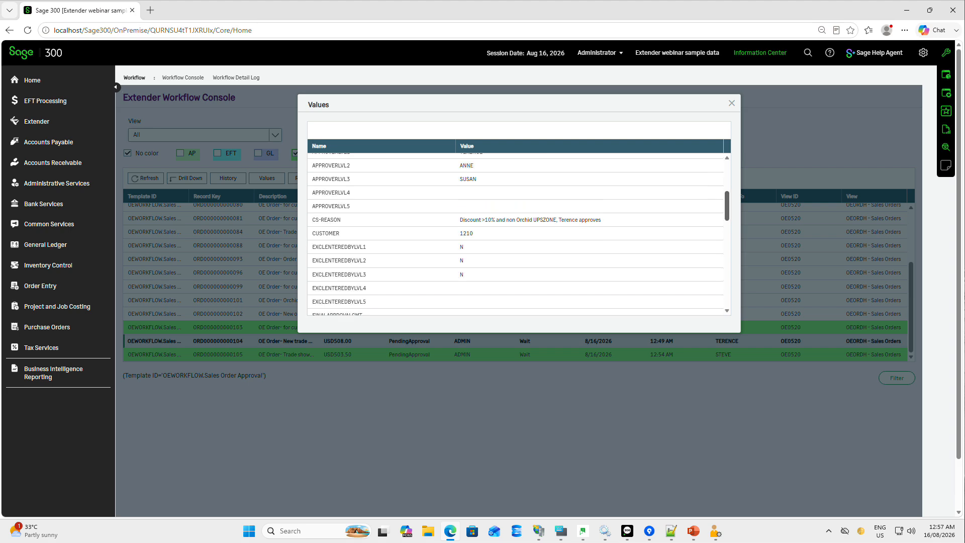
pyautogui.click(732, 104)
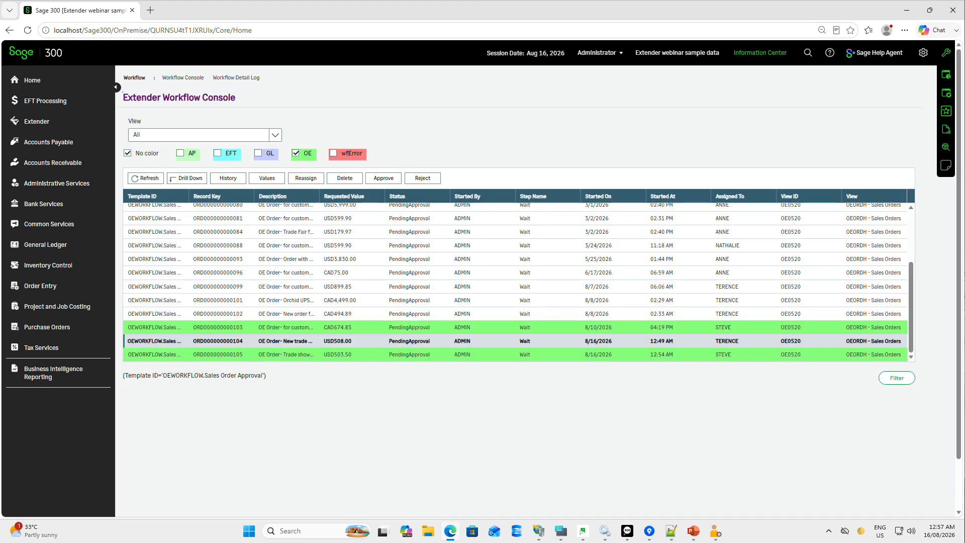
# Step: Examine the workflow values of the USD503.50 trade show order, including its approver levels, CS-REASON and UPSZONE
pyautogui.click(613, 354)
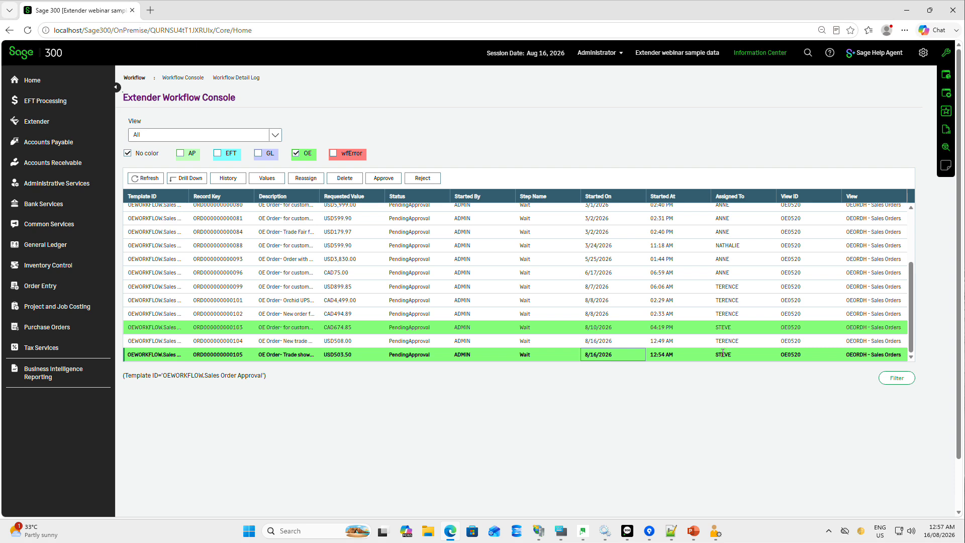
pyautogui.click(267, 178)
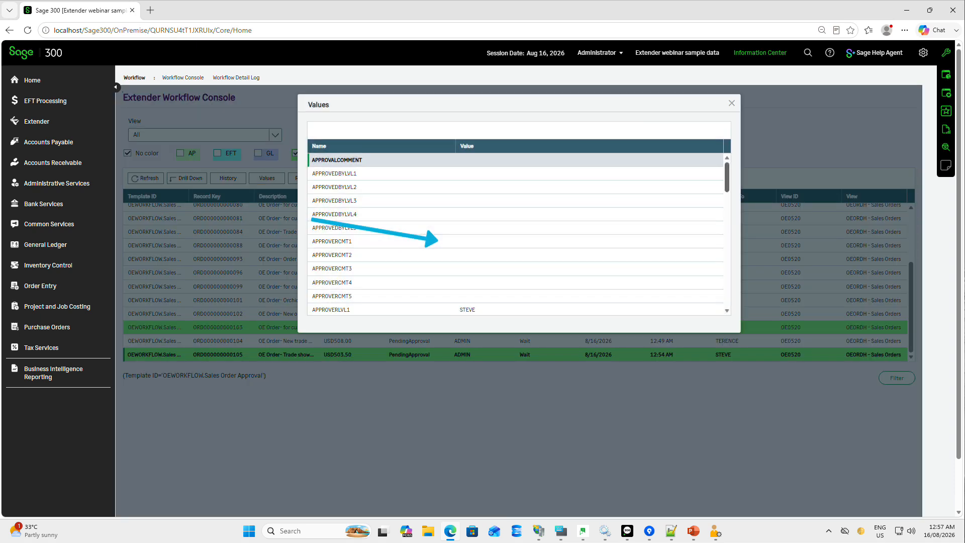
pyautogui.scroll(-2, 518, 234)
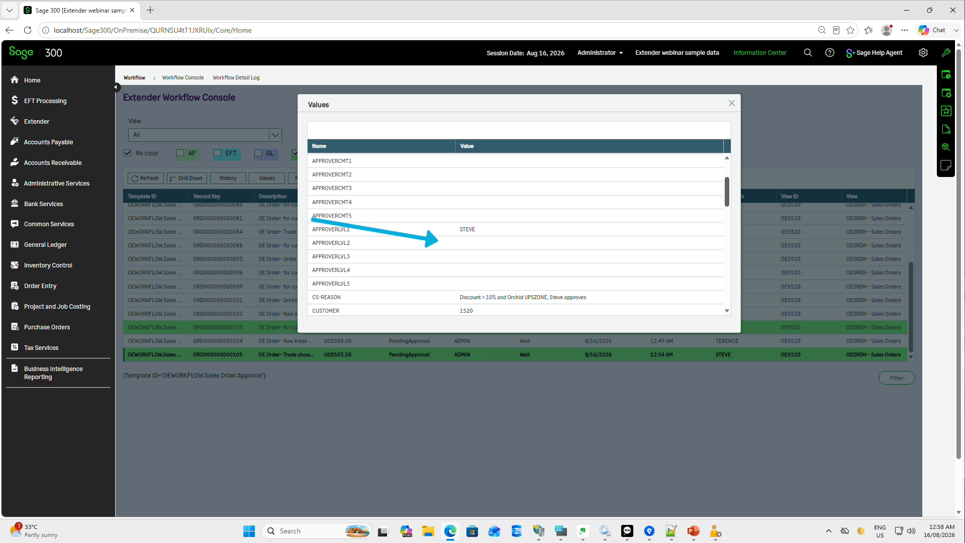
pyautogui.scroll(-1, 518, 234)
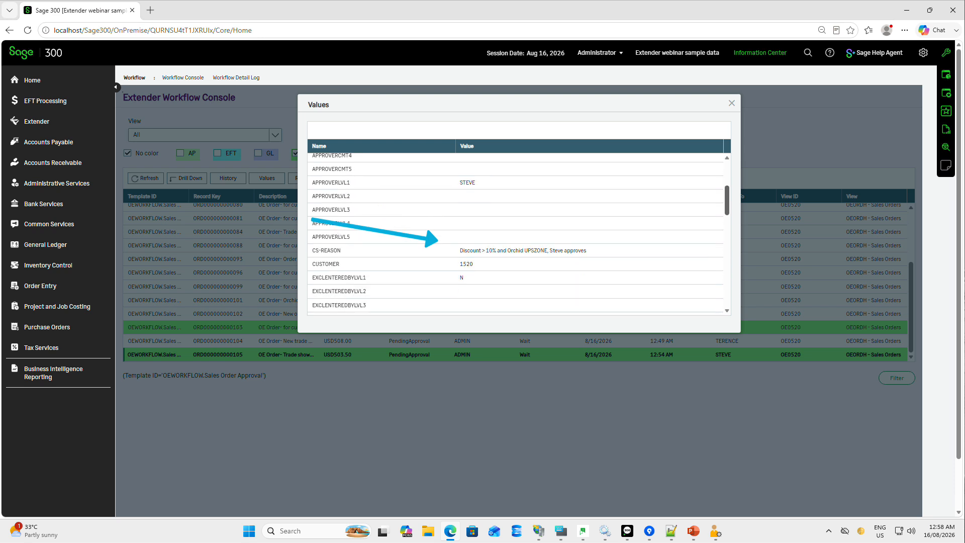
pyautogui.scroll(-10, 518, 234)
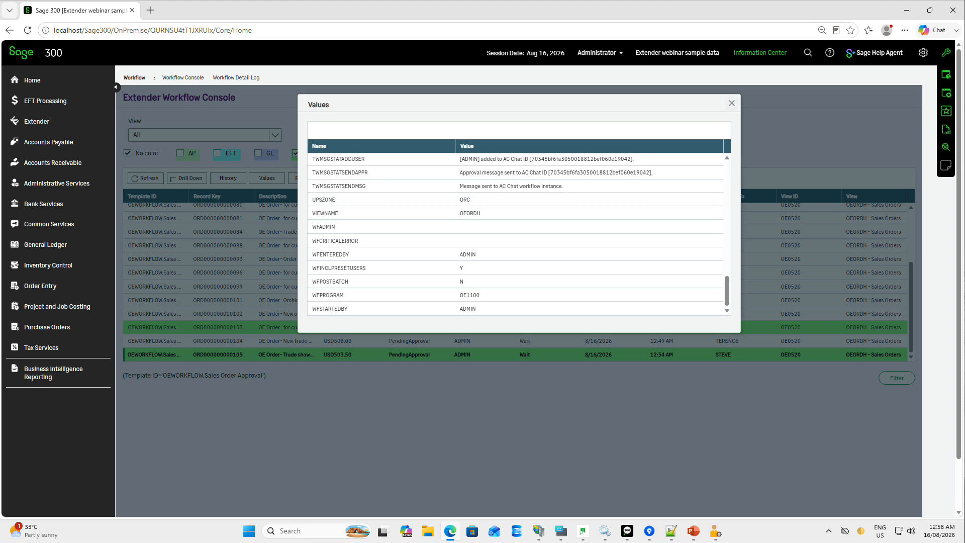
pyautogui.click(731, 103)
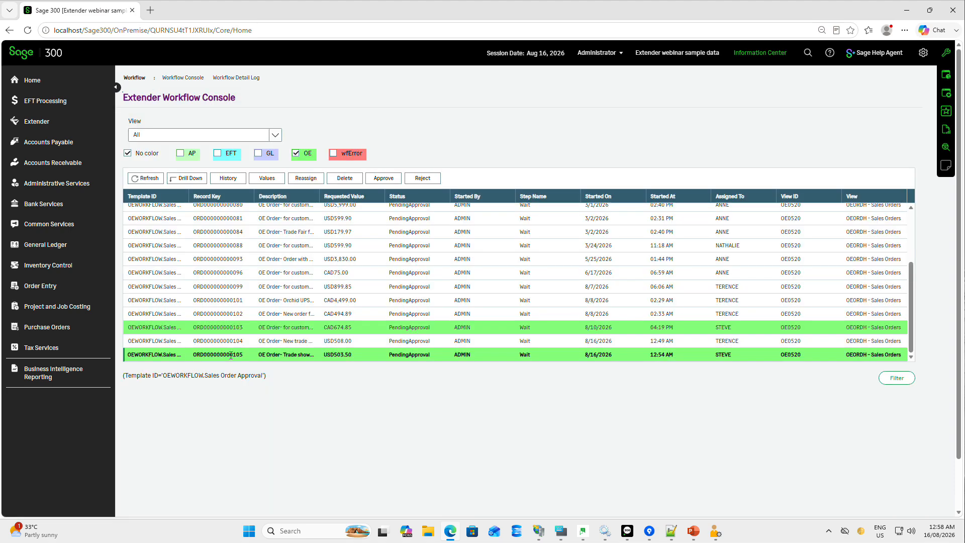
# Step: Drill down from the USD503.50 workflow entry to its O/E order
pyautogui.click(231, 355)
pyautogui.click(186, 178)
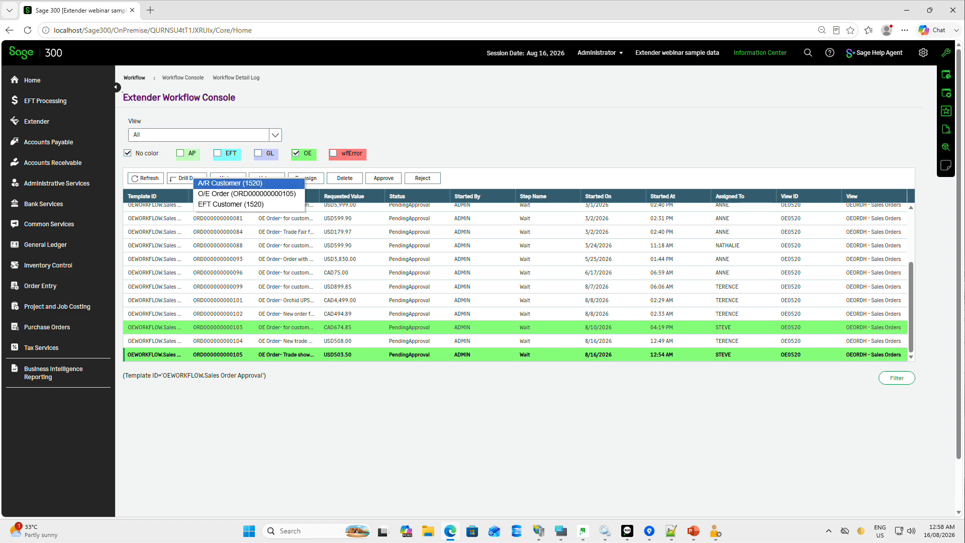
pyautogui.click(246, 193)
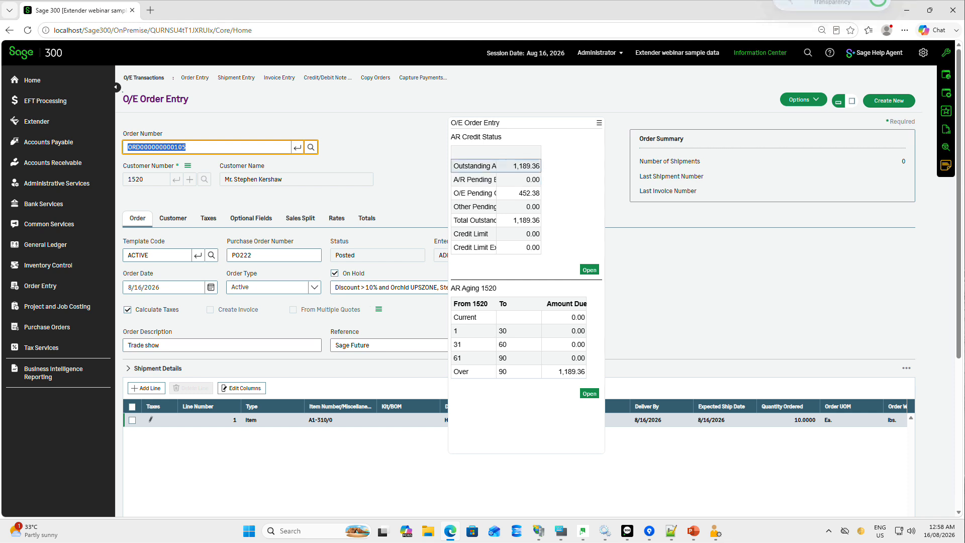
# Step: Widen the AR Credit Status description column and select the over-90-days AR aging amount
pyautogui.moveTo(497, 154); pyautogui.dragTo(536, 153)
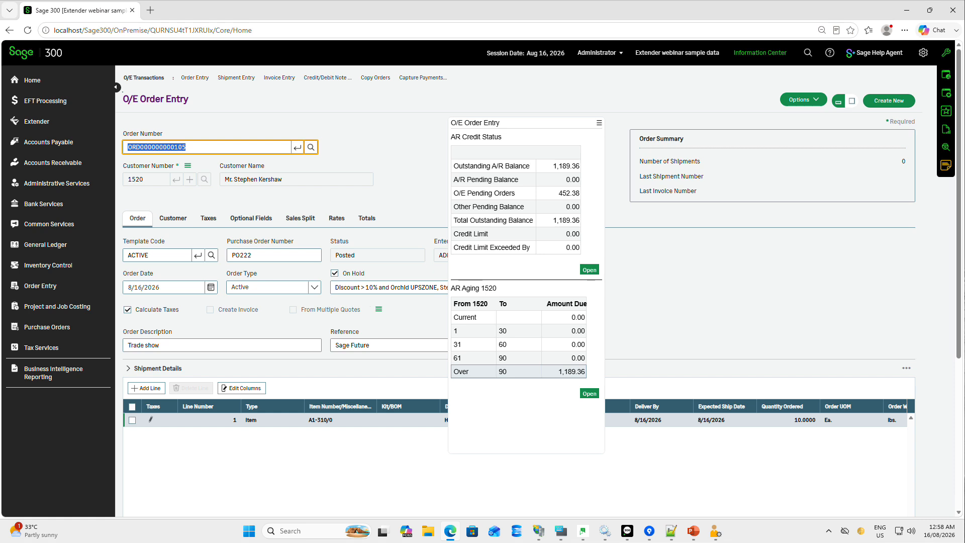
pyautogui.click(528, 371)
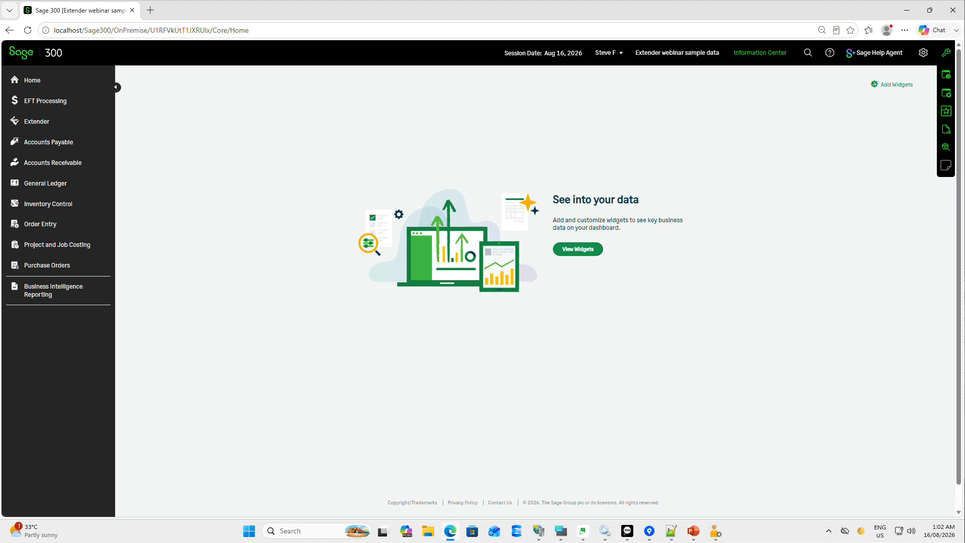
# Step: Open the Extender Workflow Console as the approver and hide the GL, EFT, AP and no-color entries
pyautogui.click(76, 122)
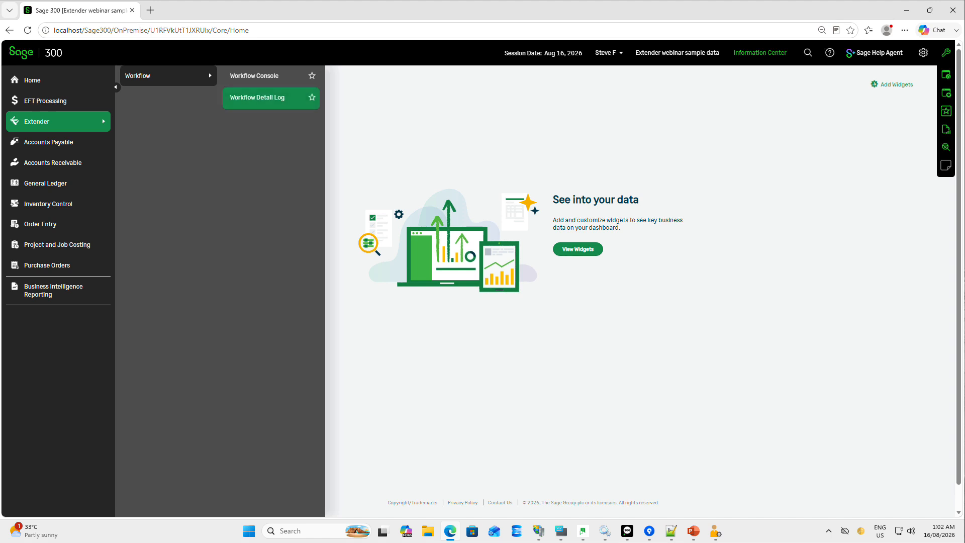
pyautogui.click(254, 76)
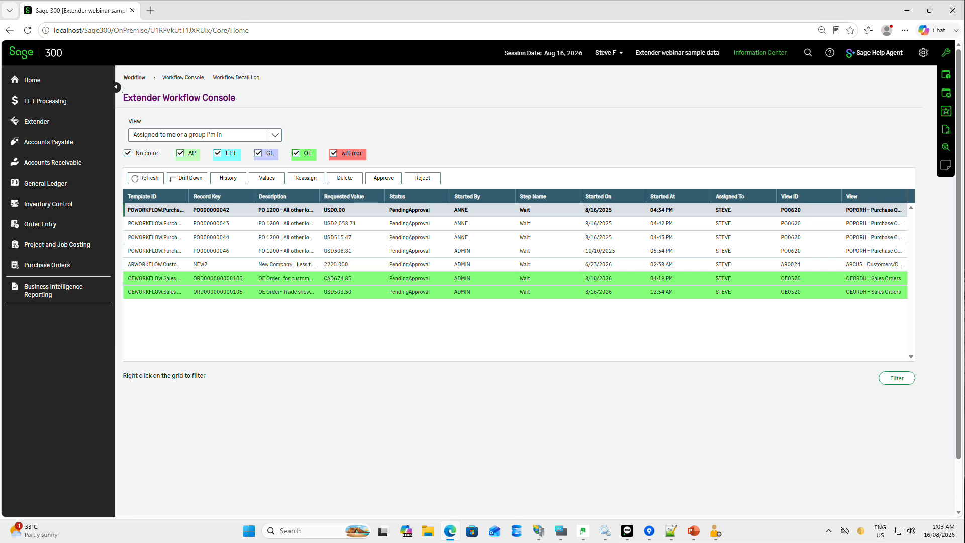
pyautogui.click(259, 153)
pyautogui.click(217, 153)
pyautogui.click(181, 153)
pyautogui.click(128, 153)
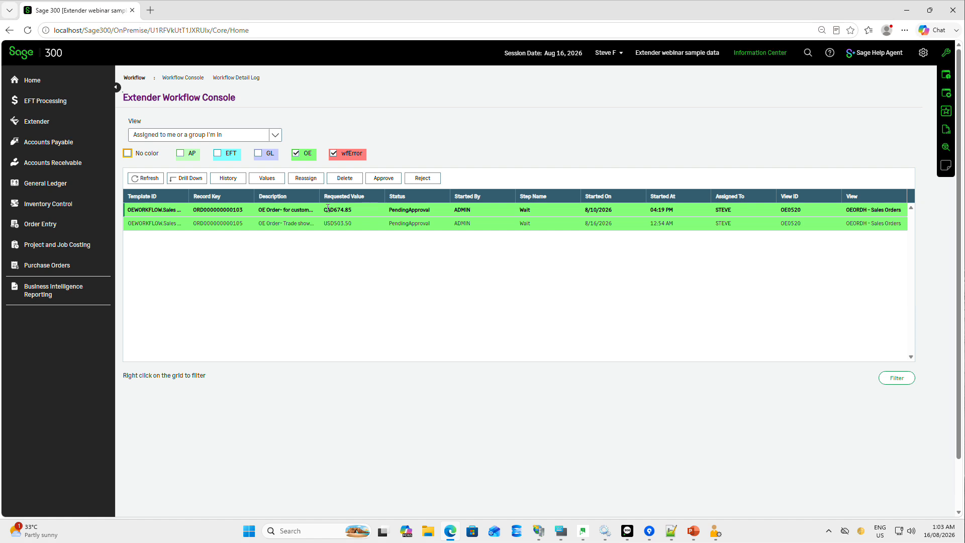
# Step: Review the CS-REASON, customer and discount workflow values of the USD503.50 sales order awaiting approval
pyautogui.click(300, 222)
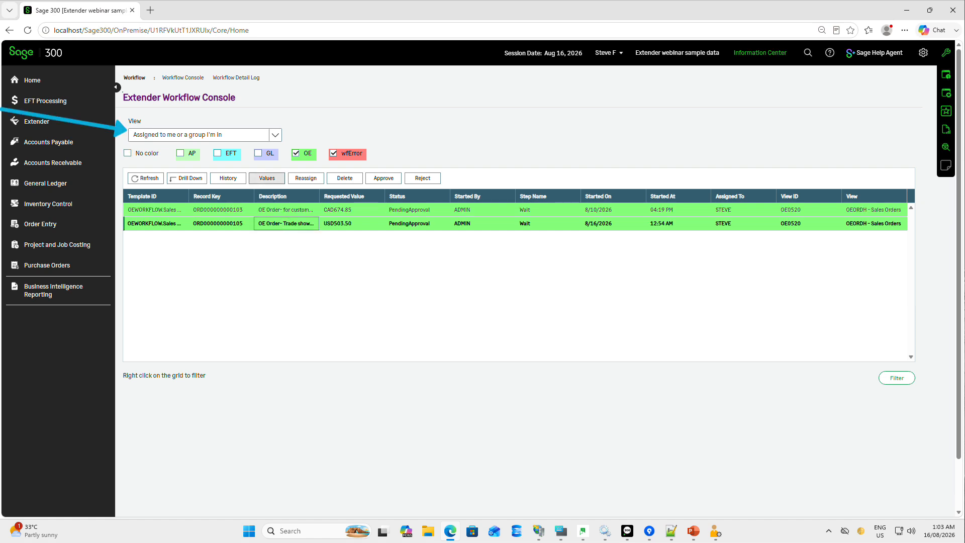
pyautogui.click(267, 178)
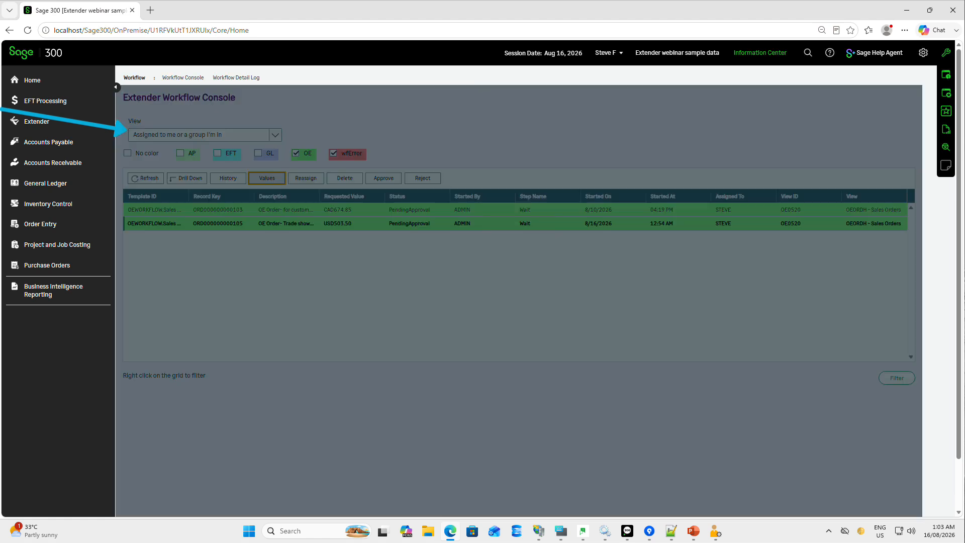
pyautogui.scroll(-4, 516, 257)
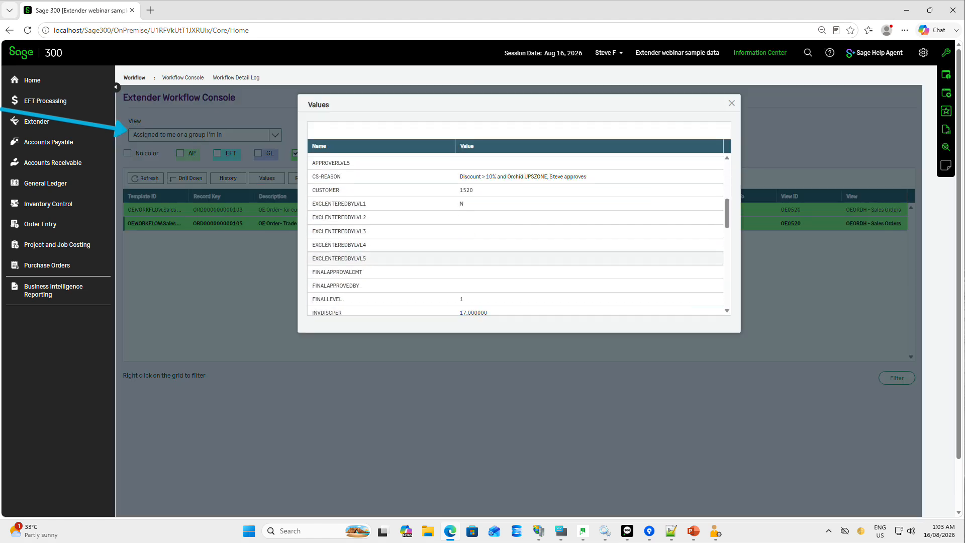
# Step: Review the remaining discount, chat message and UPSZONE workflow values of the USD503.50 sales order and close the values list
pyautogui.scroll(-3, 515, 236)
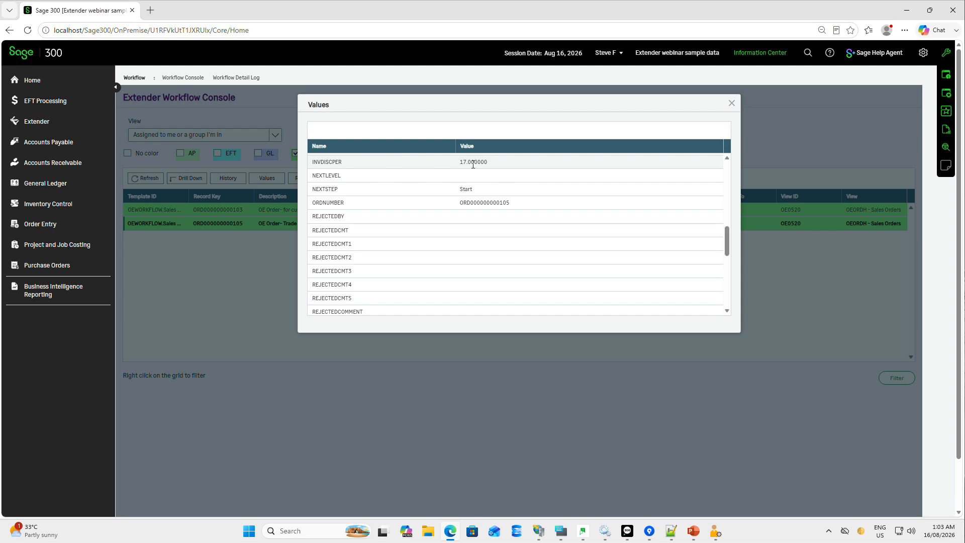
pyautogui.scroll(-3, 515, 237)
pyautogui.scroll(-1, 537, 262)
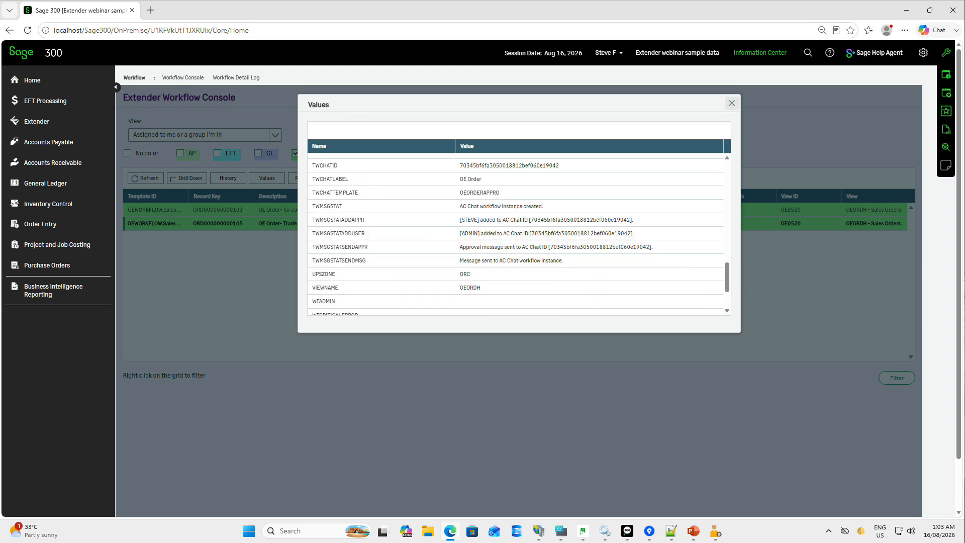
pyautogui.click(732, 103)
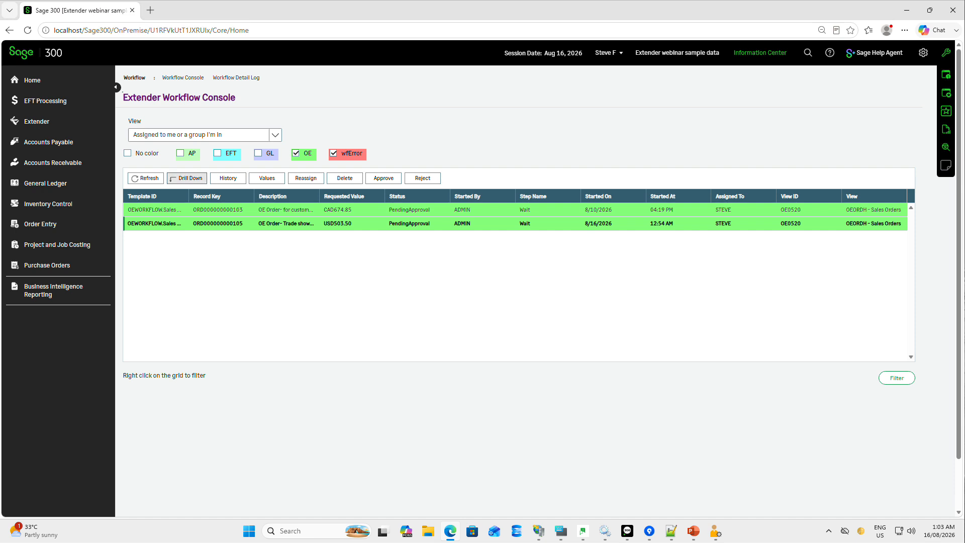
# Step: Drill down to the USD503.50 entry's O/E order and through its over-90-days AR aging to the 5/04/2020 invoice
pyautogui.click(187, 178)
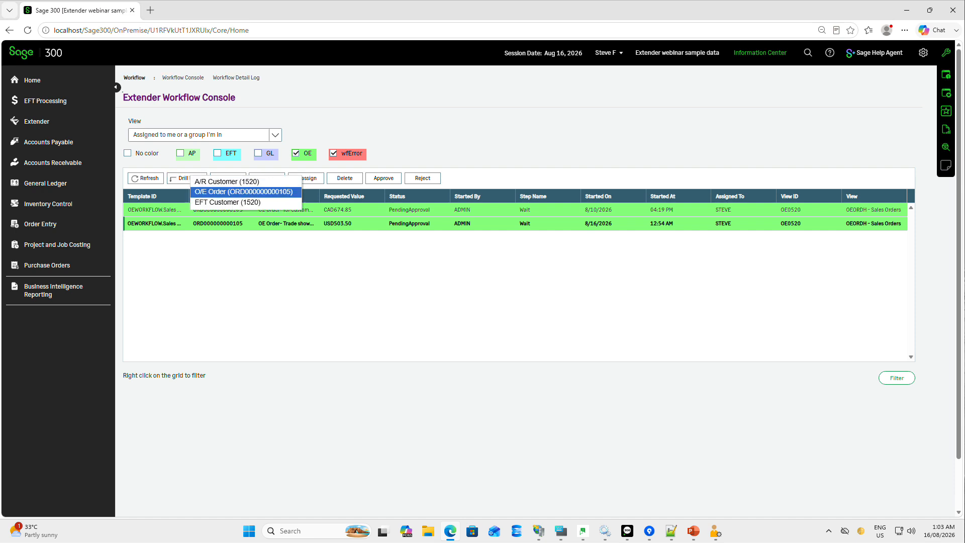
pyautogui.click(243, 192)
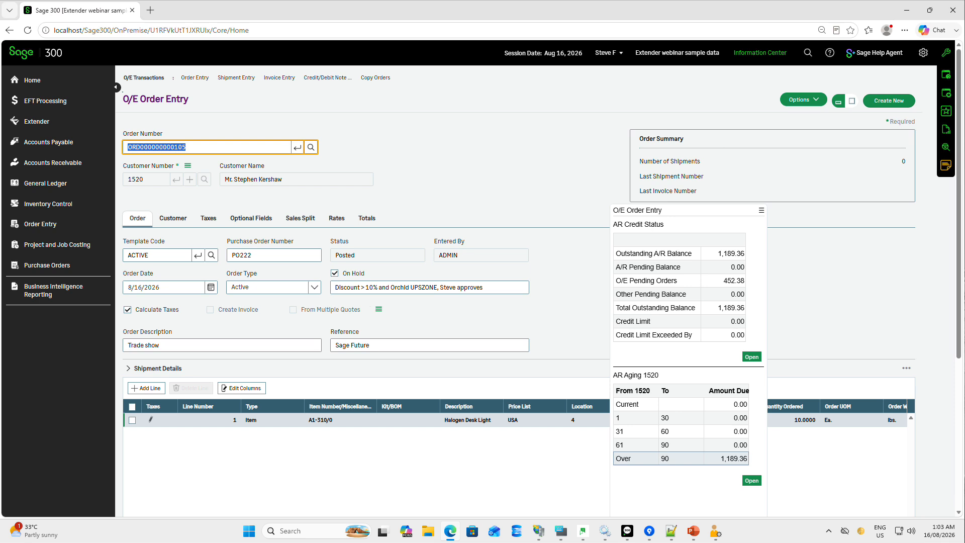
pyautogui.click(681, 458)
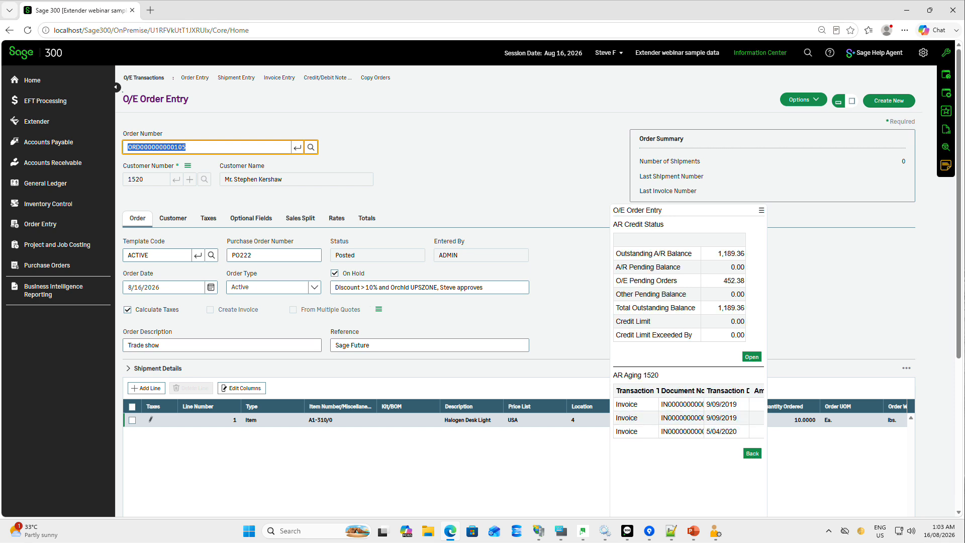
pyautogui.moveTo(767, 402); pyautogui.dragTo(858, 402)
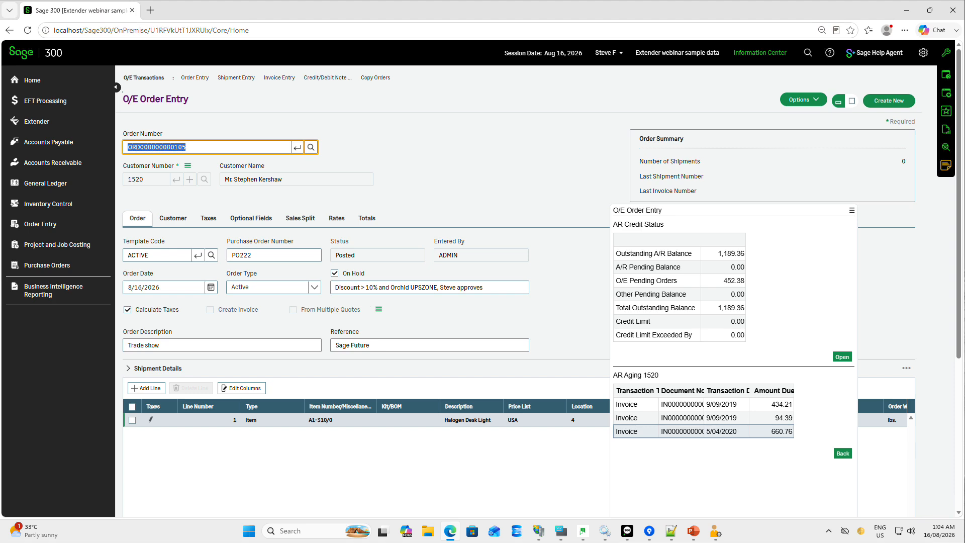
pyautogui.click(724, 432)
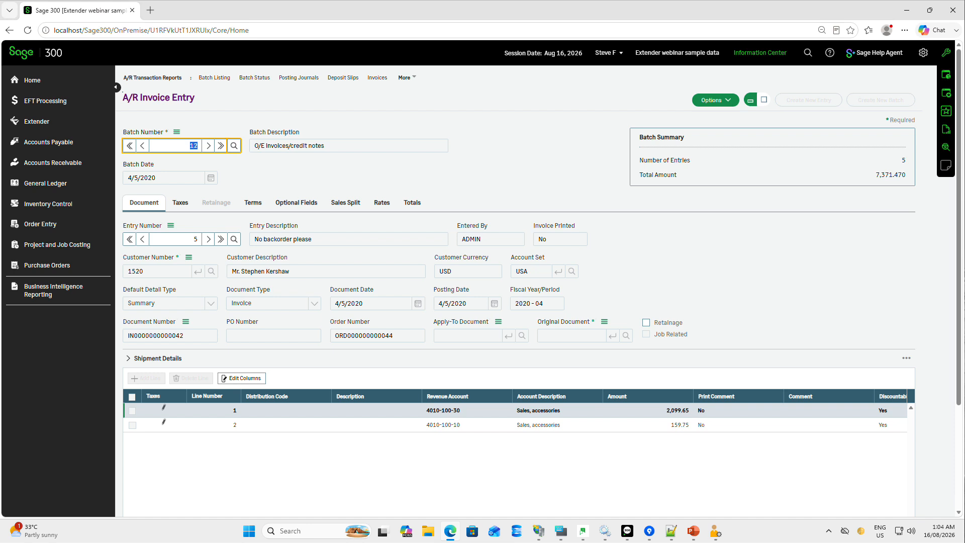
# Step: Return to the Extender Workflow Console and approve the USD503.50 order with the comment "Great sale from trade show. OK for discount"
pyautogui.click(946, 74)
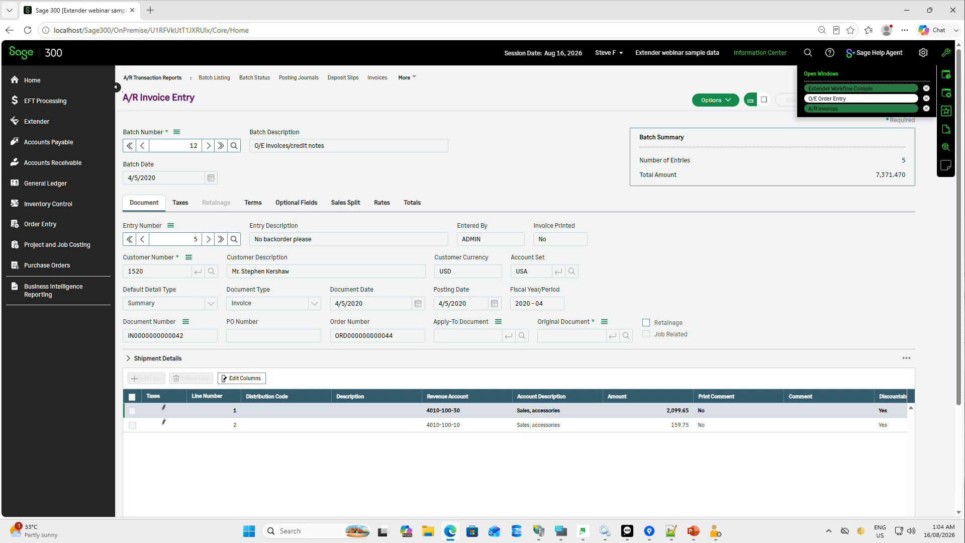
pyautogui.click(863, 89)
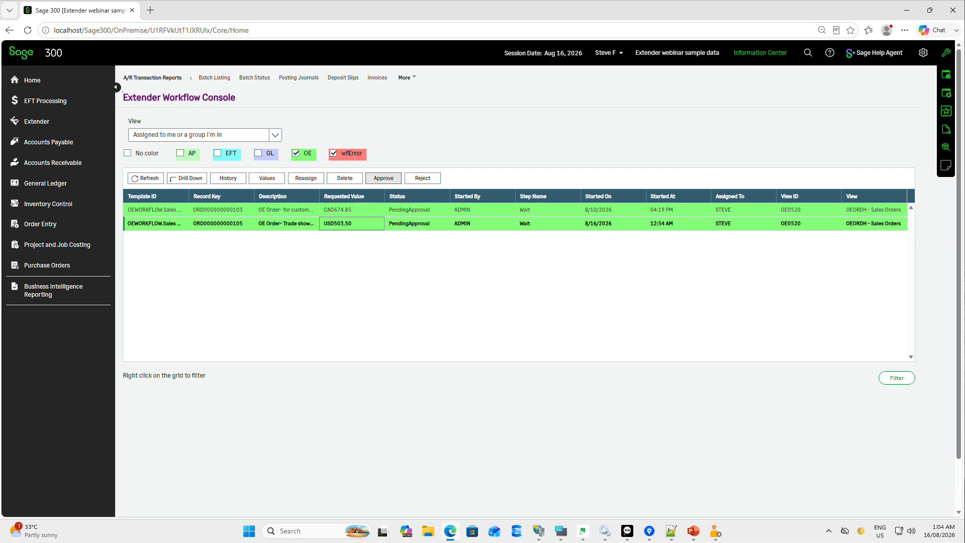
pyautogui.click(383, 178)
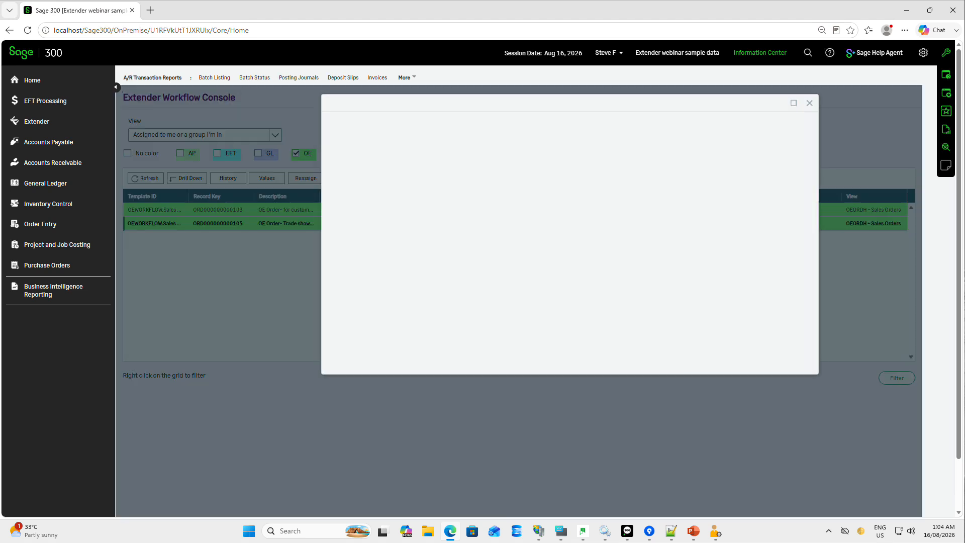
pyautogui.click(376, 164)
pyautogui.write('G')
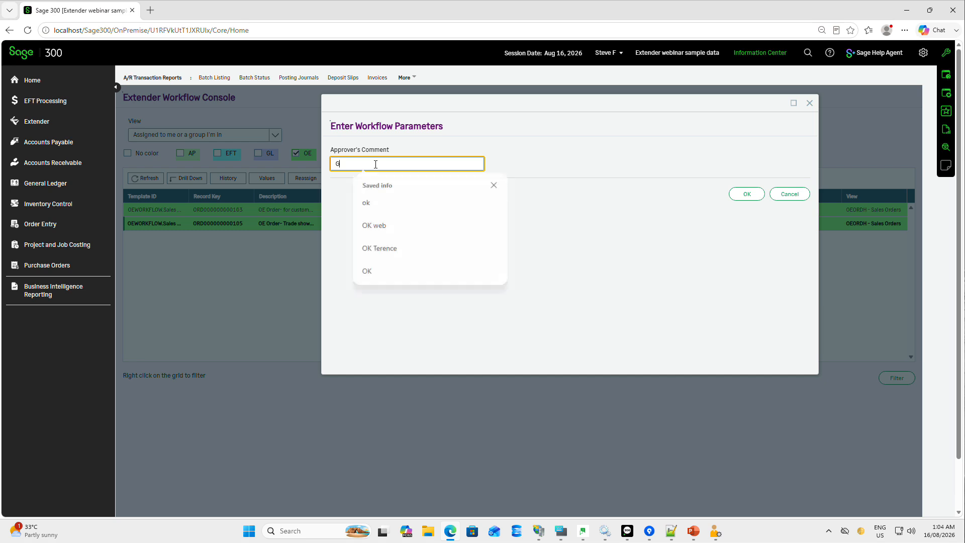
pyautogui.write('reat sale from trade show. OK for discount')
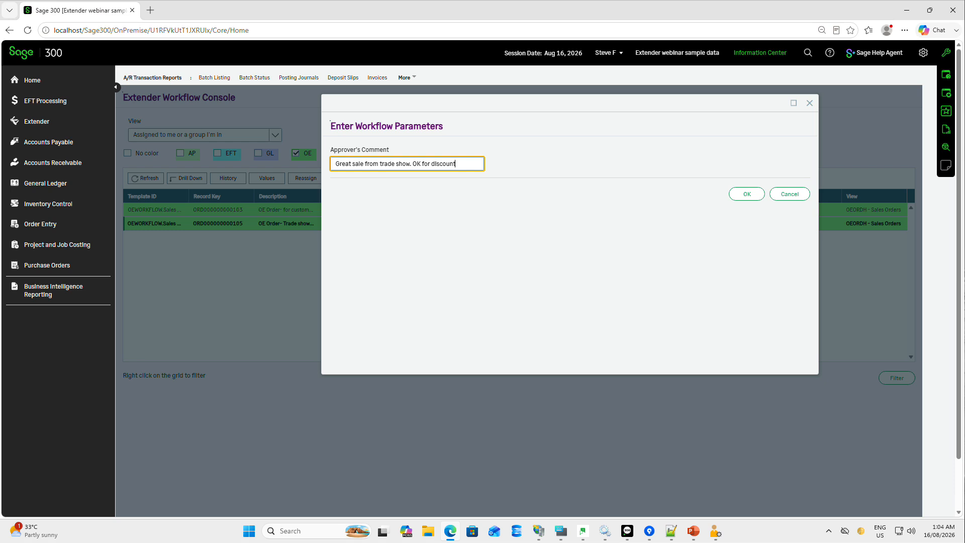
pyautogui.click(747, 194)
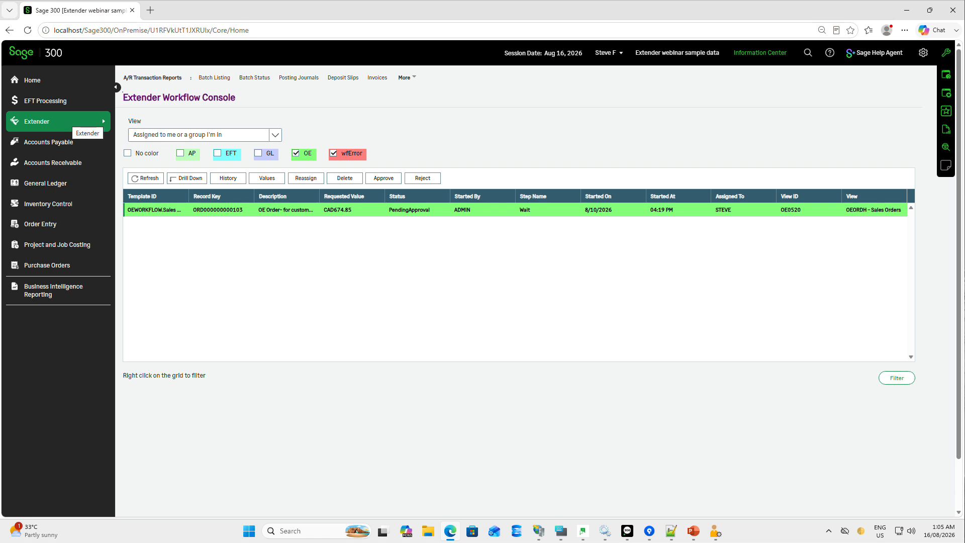
# Step: Open the Workflow Detail Log, widen its Record Key column and filter the log to the approved USD503.50 order's record key
pyautogui.click(66, 122)
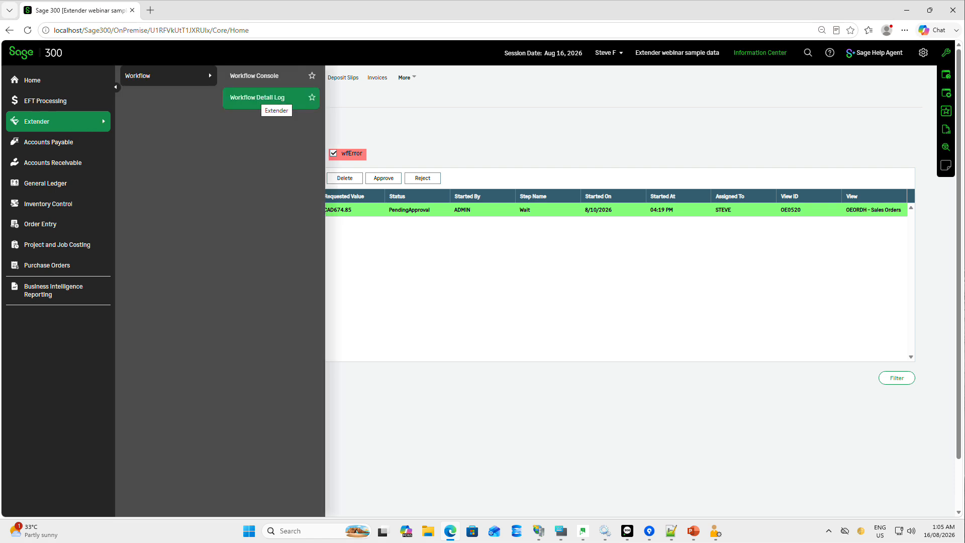
pyautogui.click(257, 97)
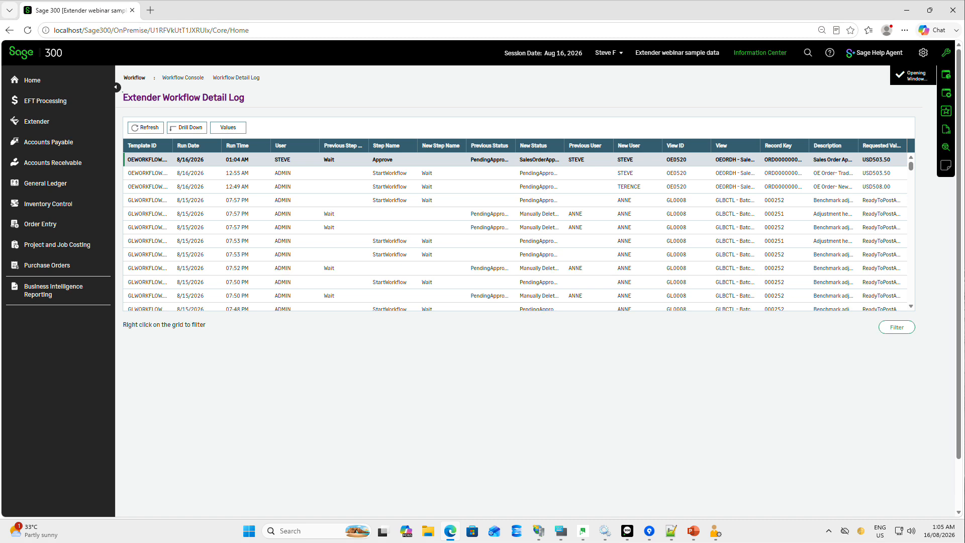
pyautogui.click(145, 160)
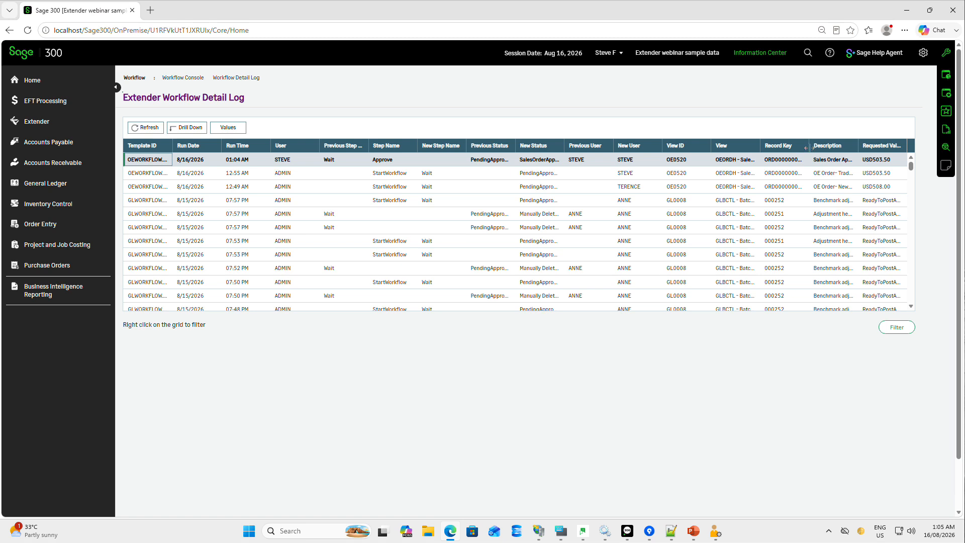
pyautogui.moveTo(811, 147); pyautogui.dragTo(842, 147)
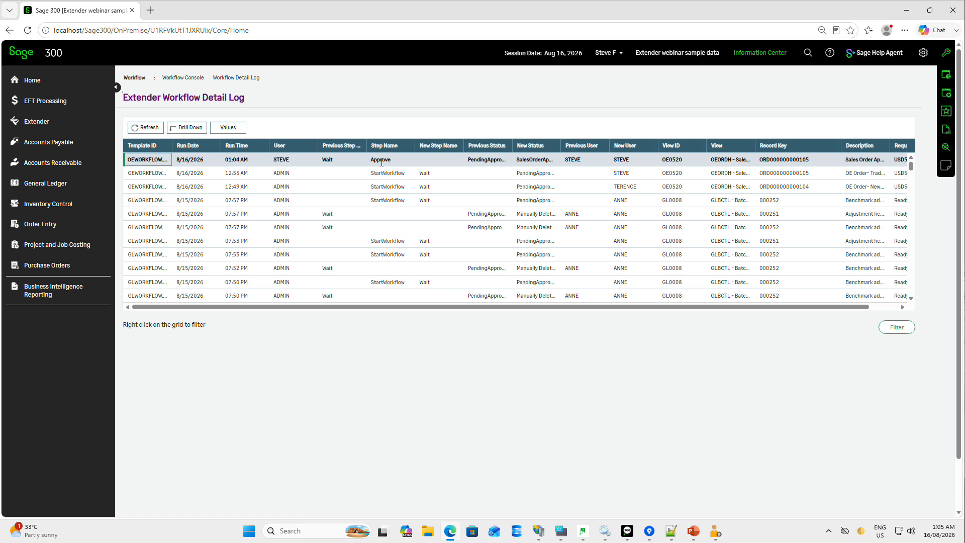
pyautogui.rightClick(786, 160)
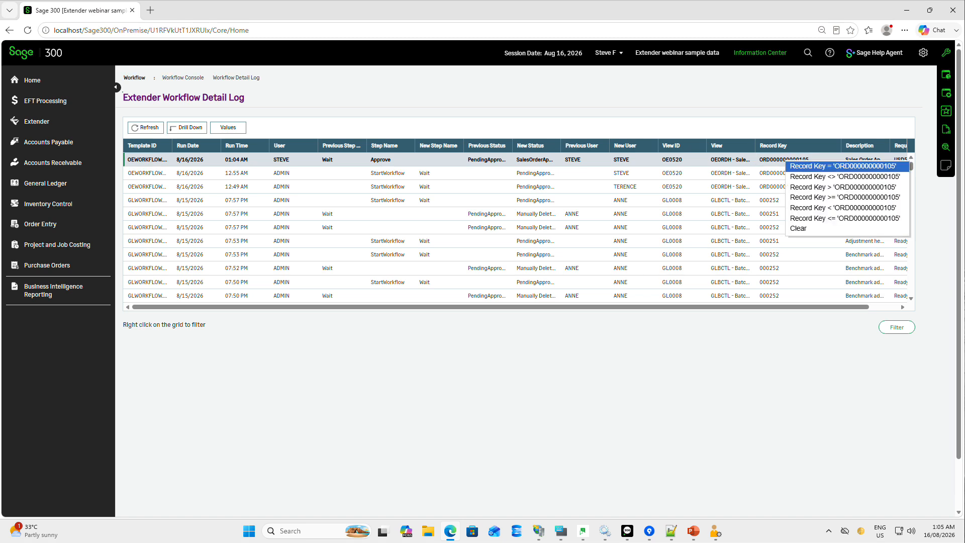
pyautogui.click(842, 166)
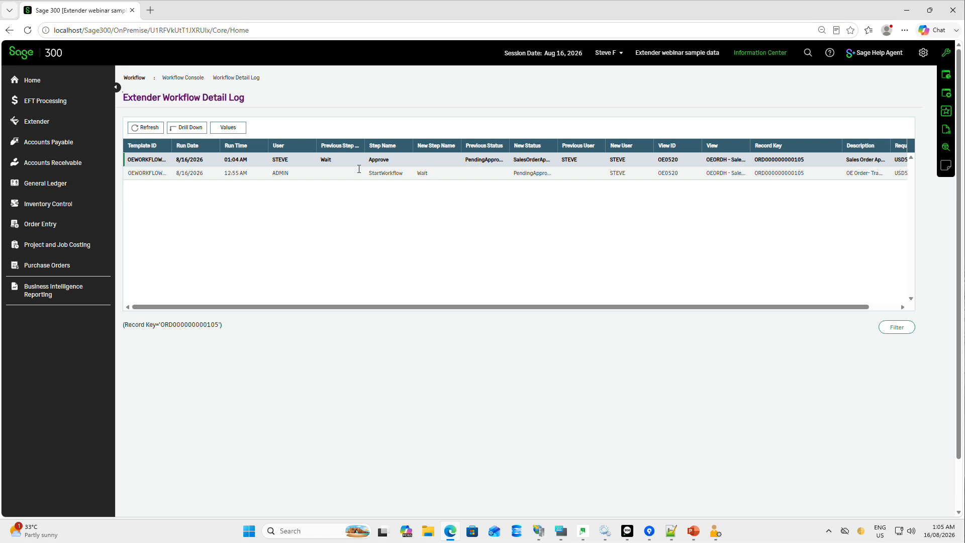
# Step: Review the approval comment and approver values logged for the order's Approve step and close the values list
pyautogui.click(293, 160)
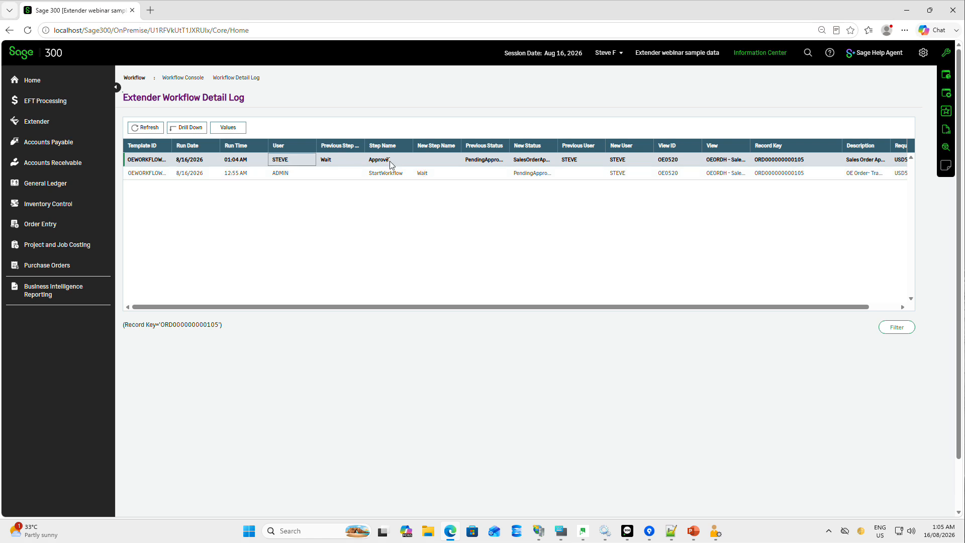
pyautogui.click(228, 127)
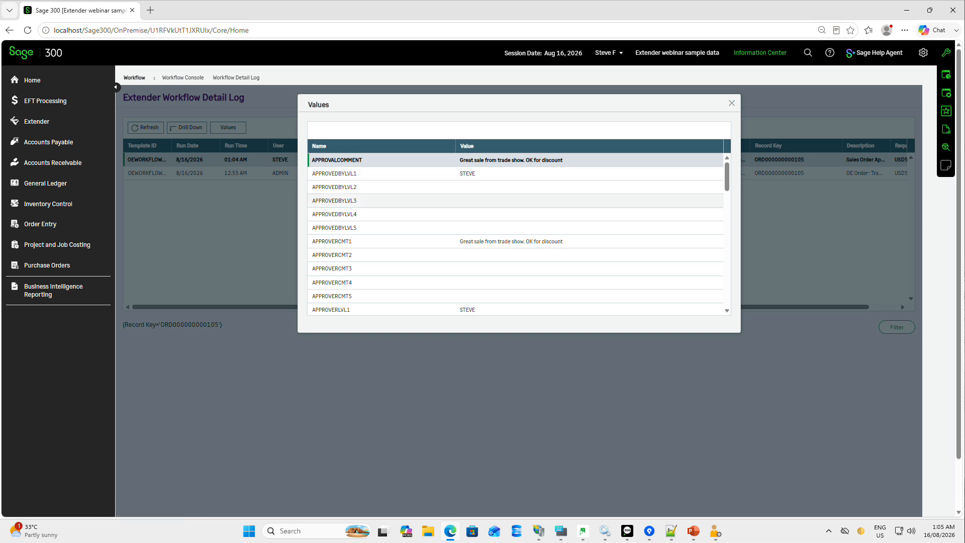
pyautogui.scroll(-1, 503, 269)
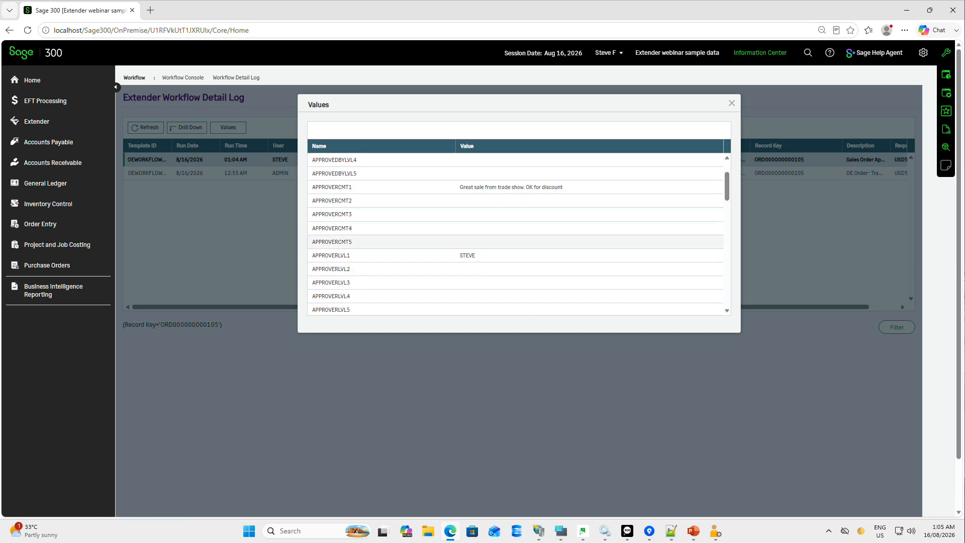
pyautogui.moveTo(727, 186); pyautogui.dragTo(727, 176)
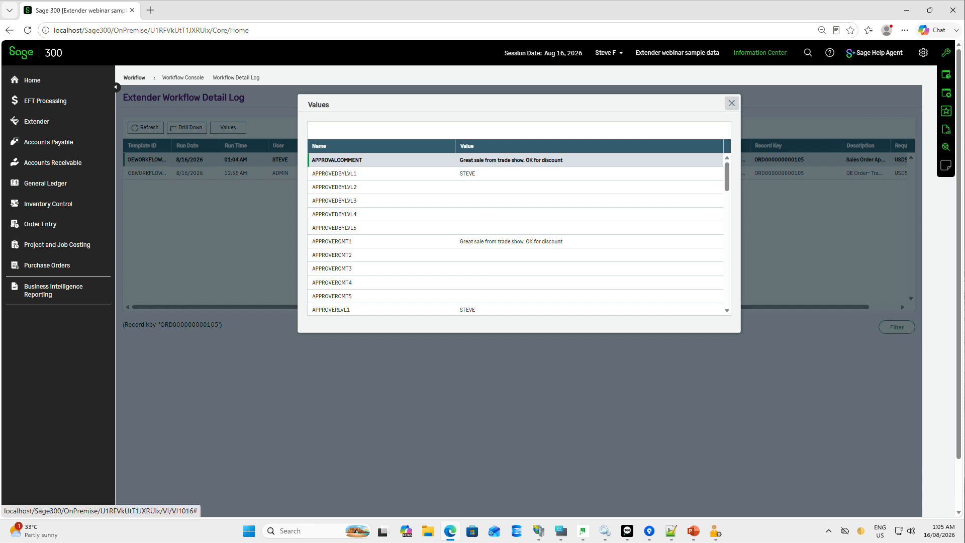
pyautogui.click(732, 103)
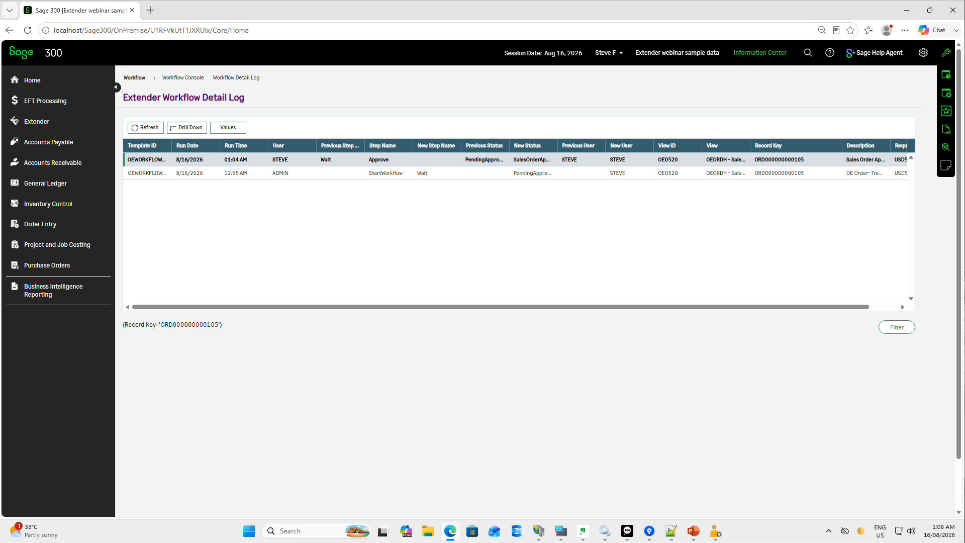
pyautogui.click(701, 0)
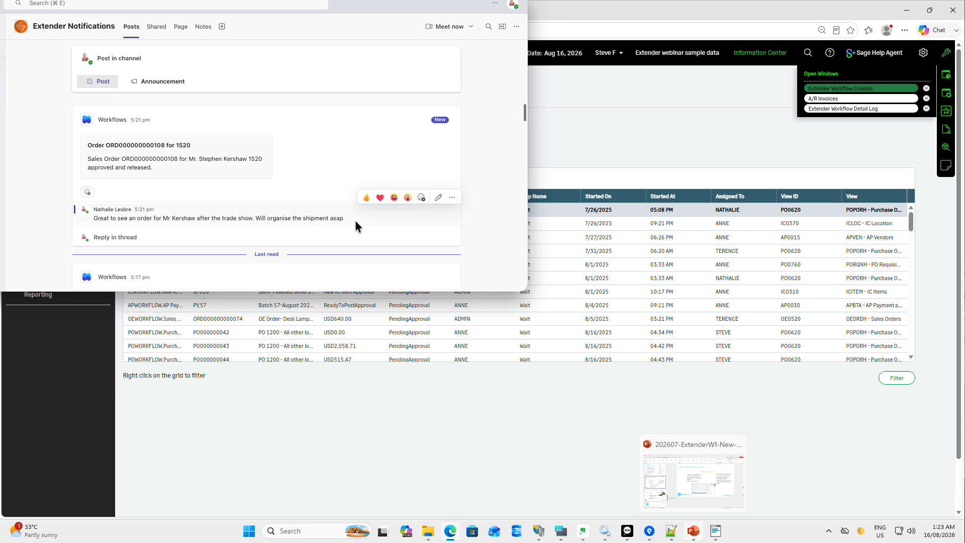
pyautogui.click(702, 2)
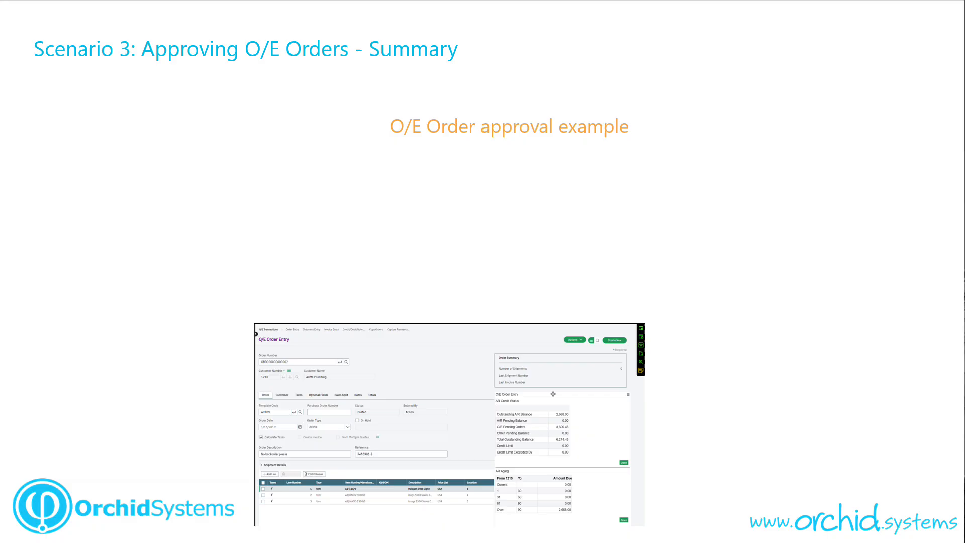